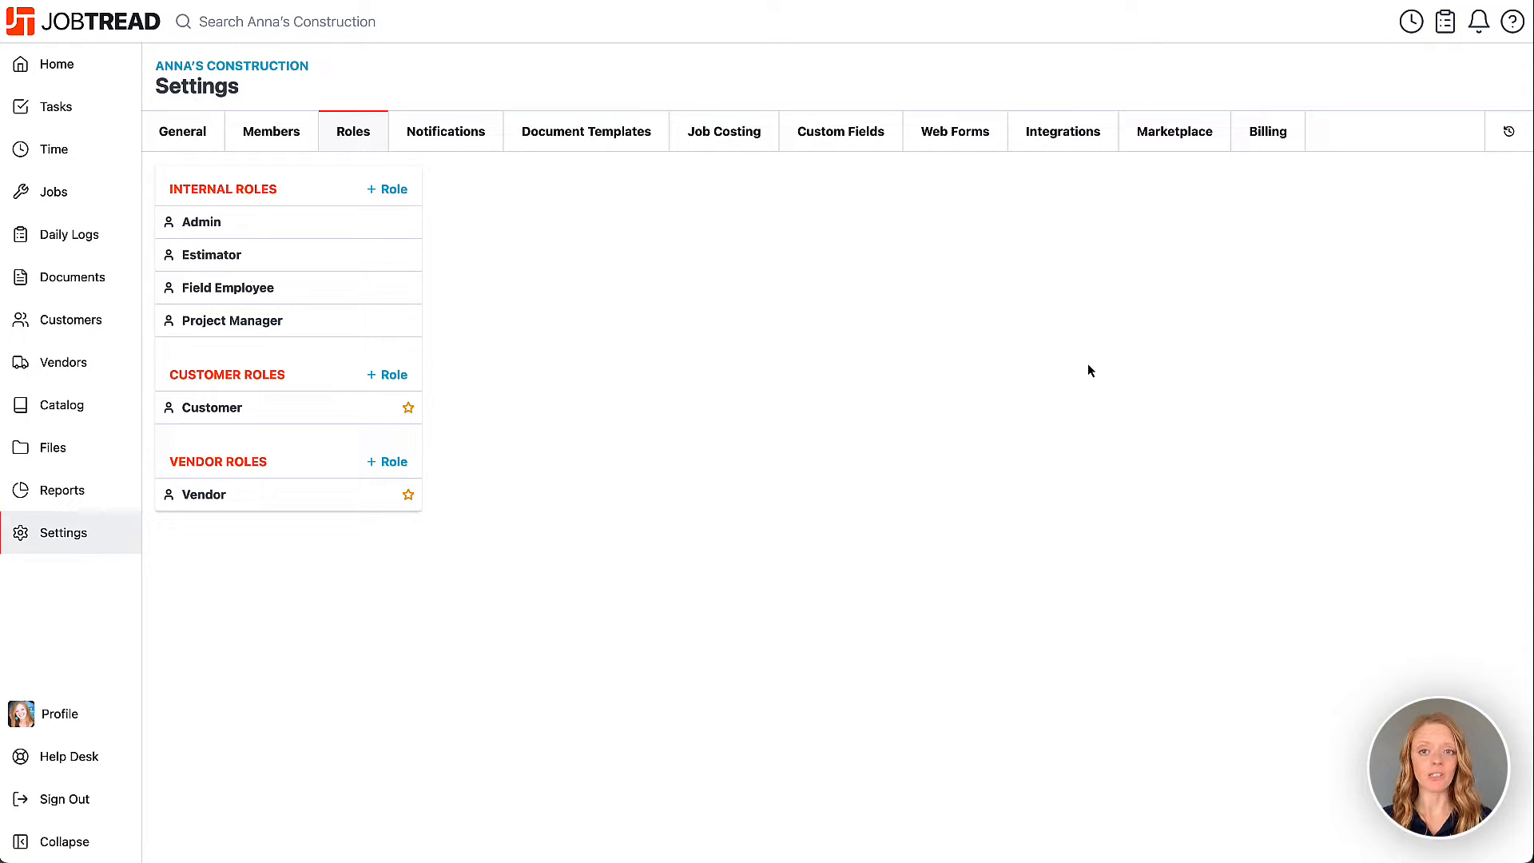
- Start a new internal role named Office Manager with full admin access turned off
{"action": "left_click", "coordinate": [402, 192]}
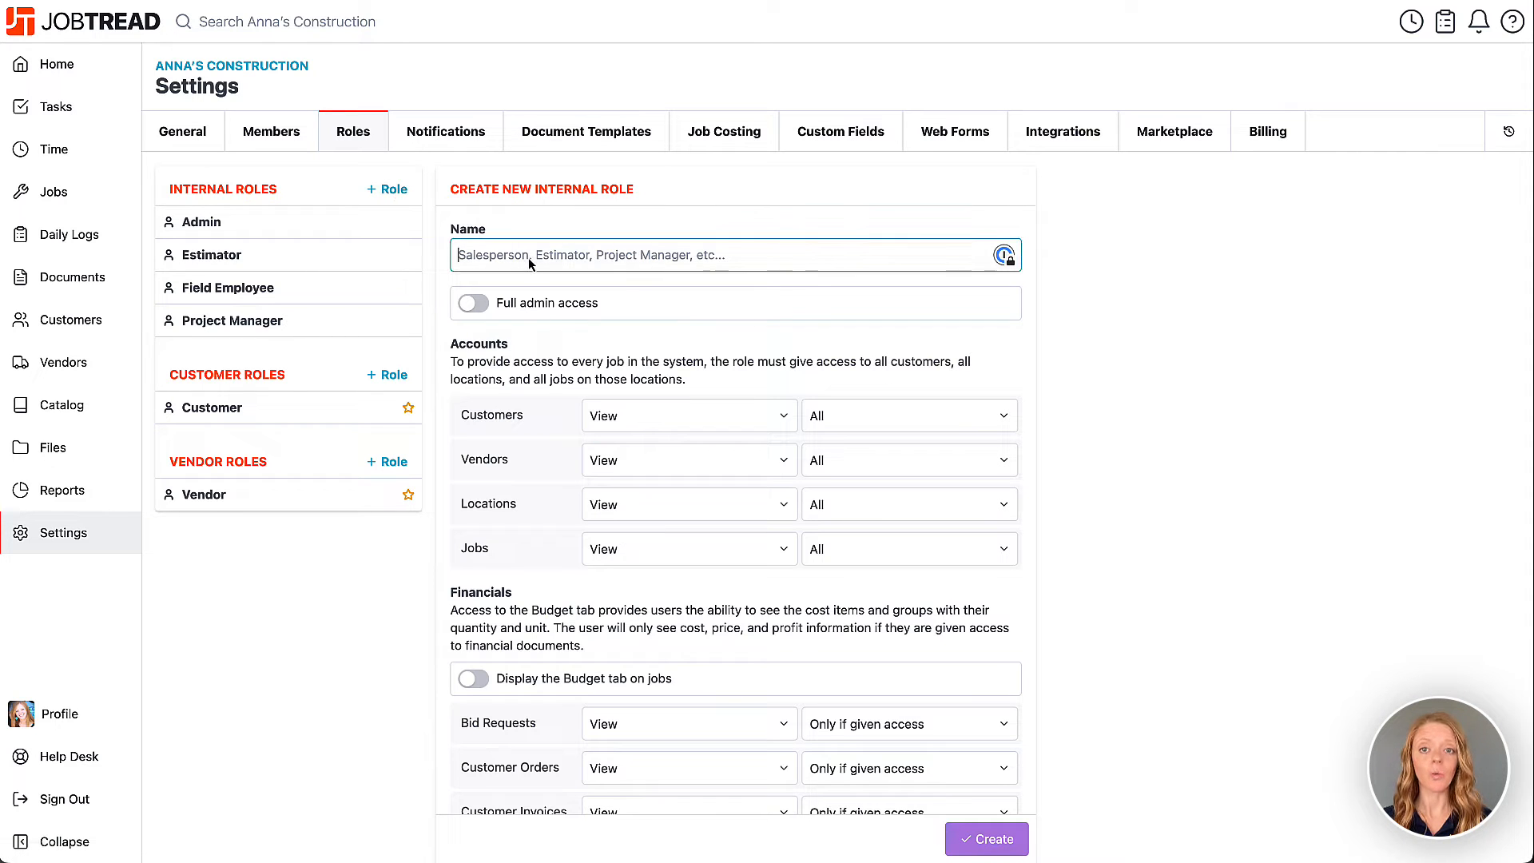
{"action": "type", "text": "Office Manager"}
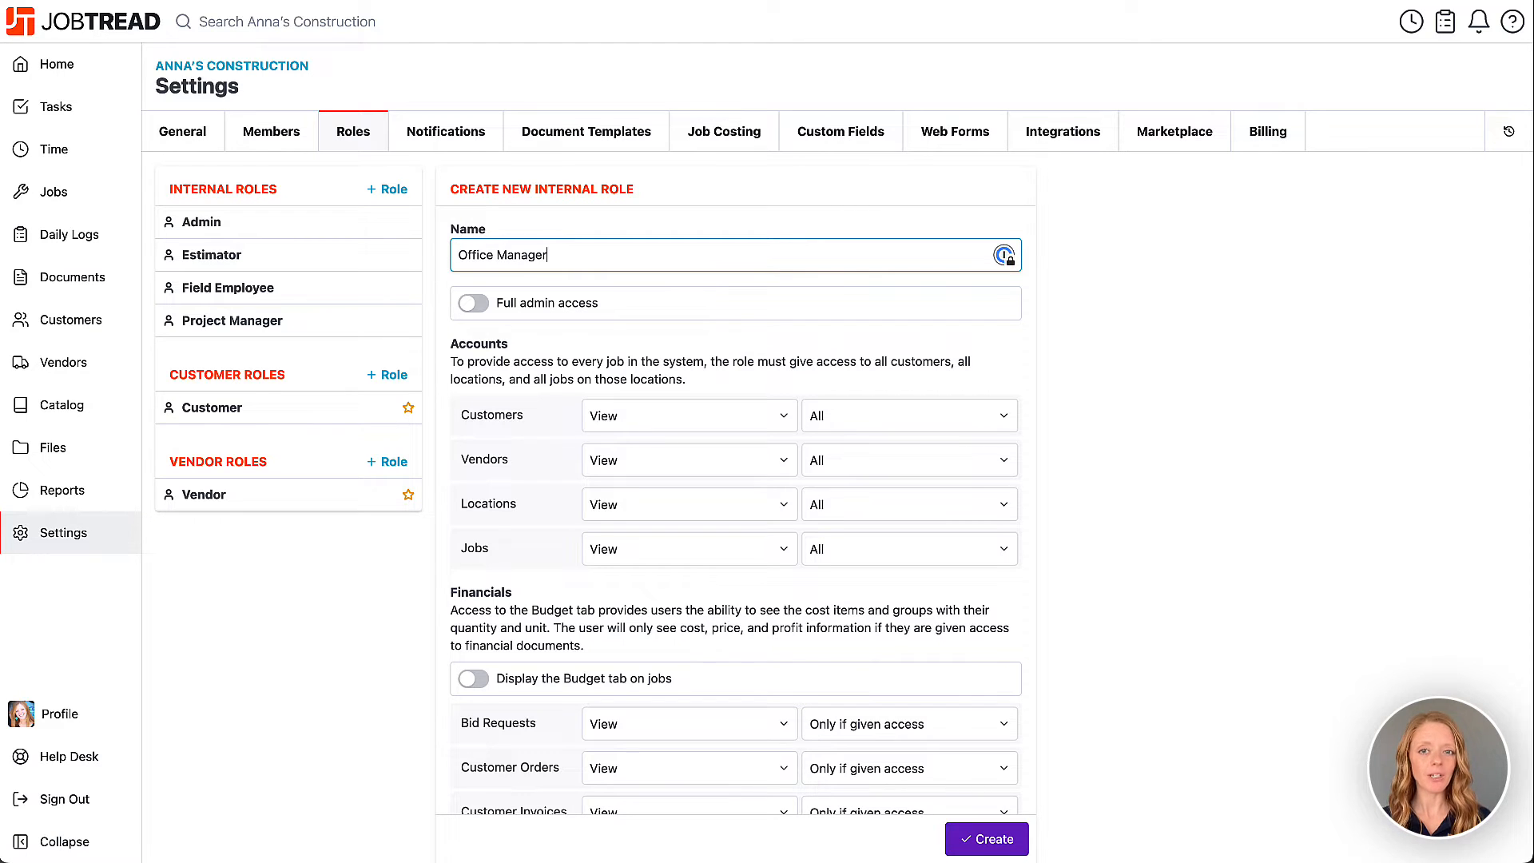
{"action": "left_click", "coordinate": [472, 307]}
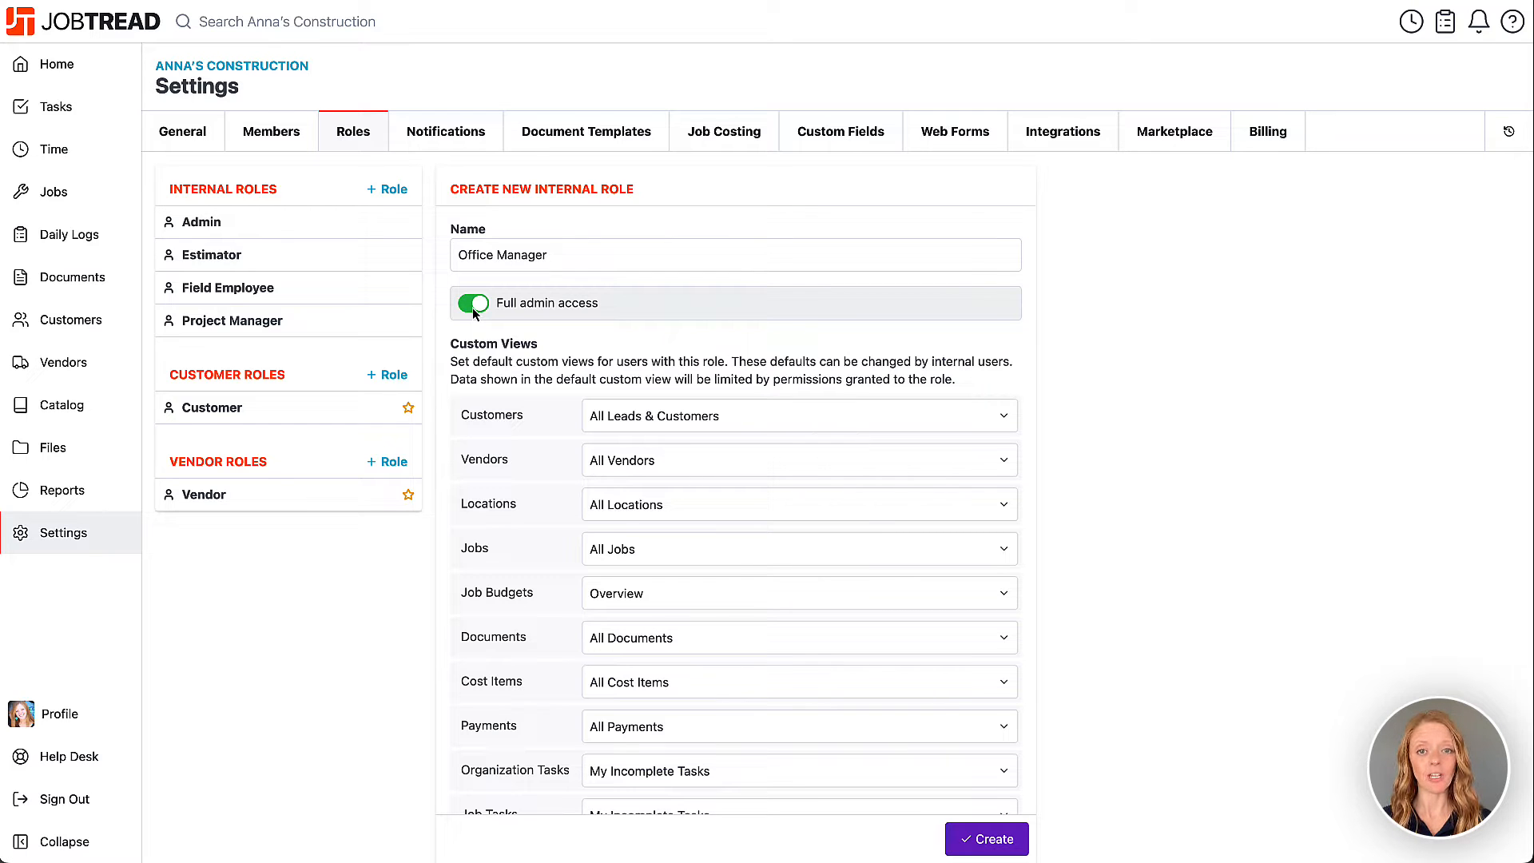
{"action": "left_click", "coordinate": [472, 308]}
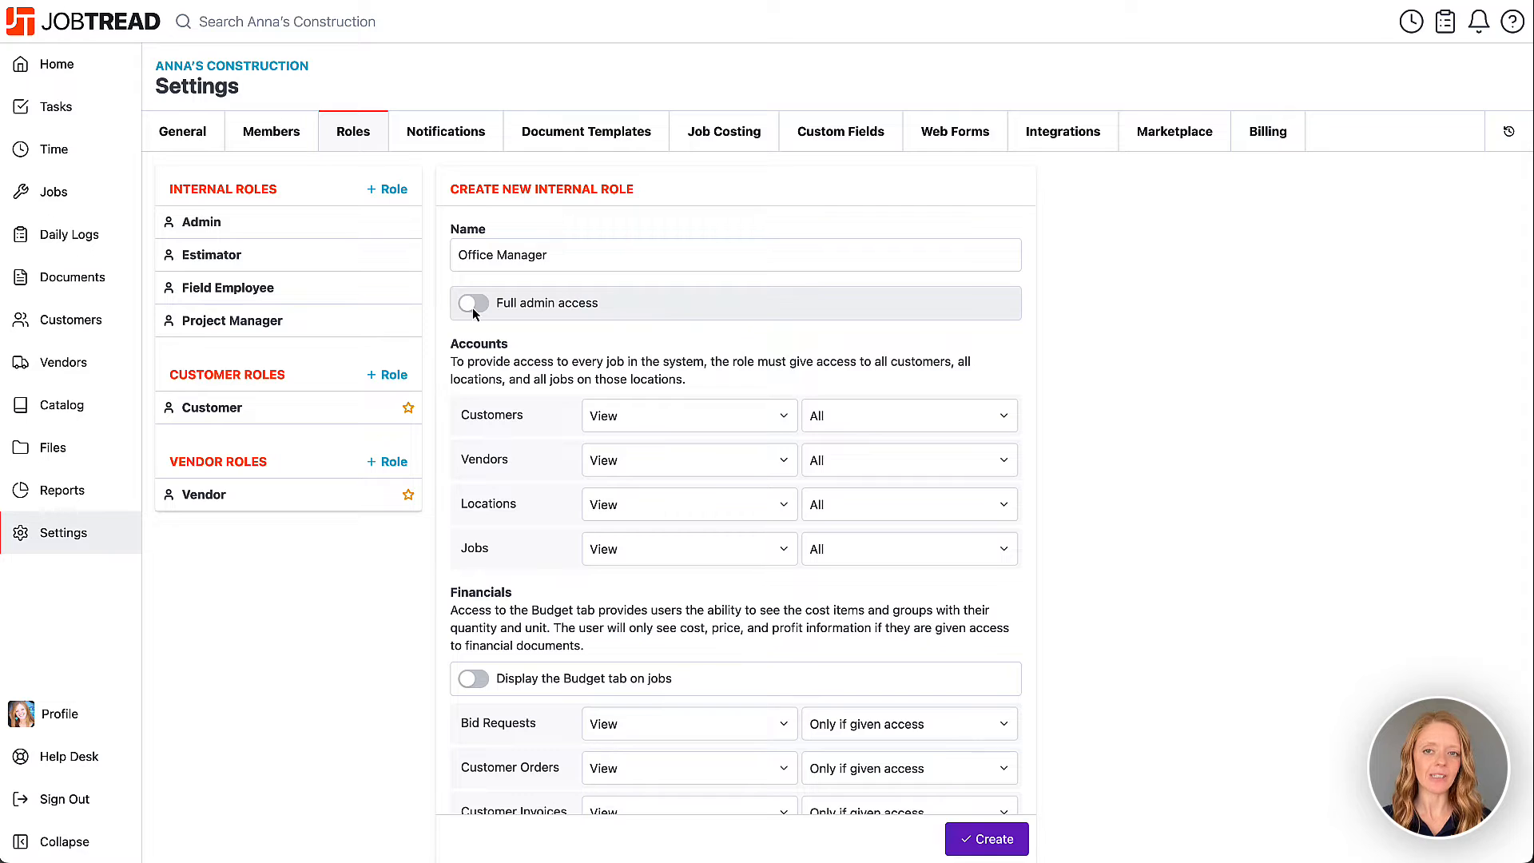
- Examine the permission level and scope options available for Customers in the role's Accounts section
{"action": "left_click", "coordinate": [649, 416]}
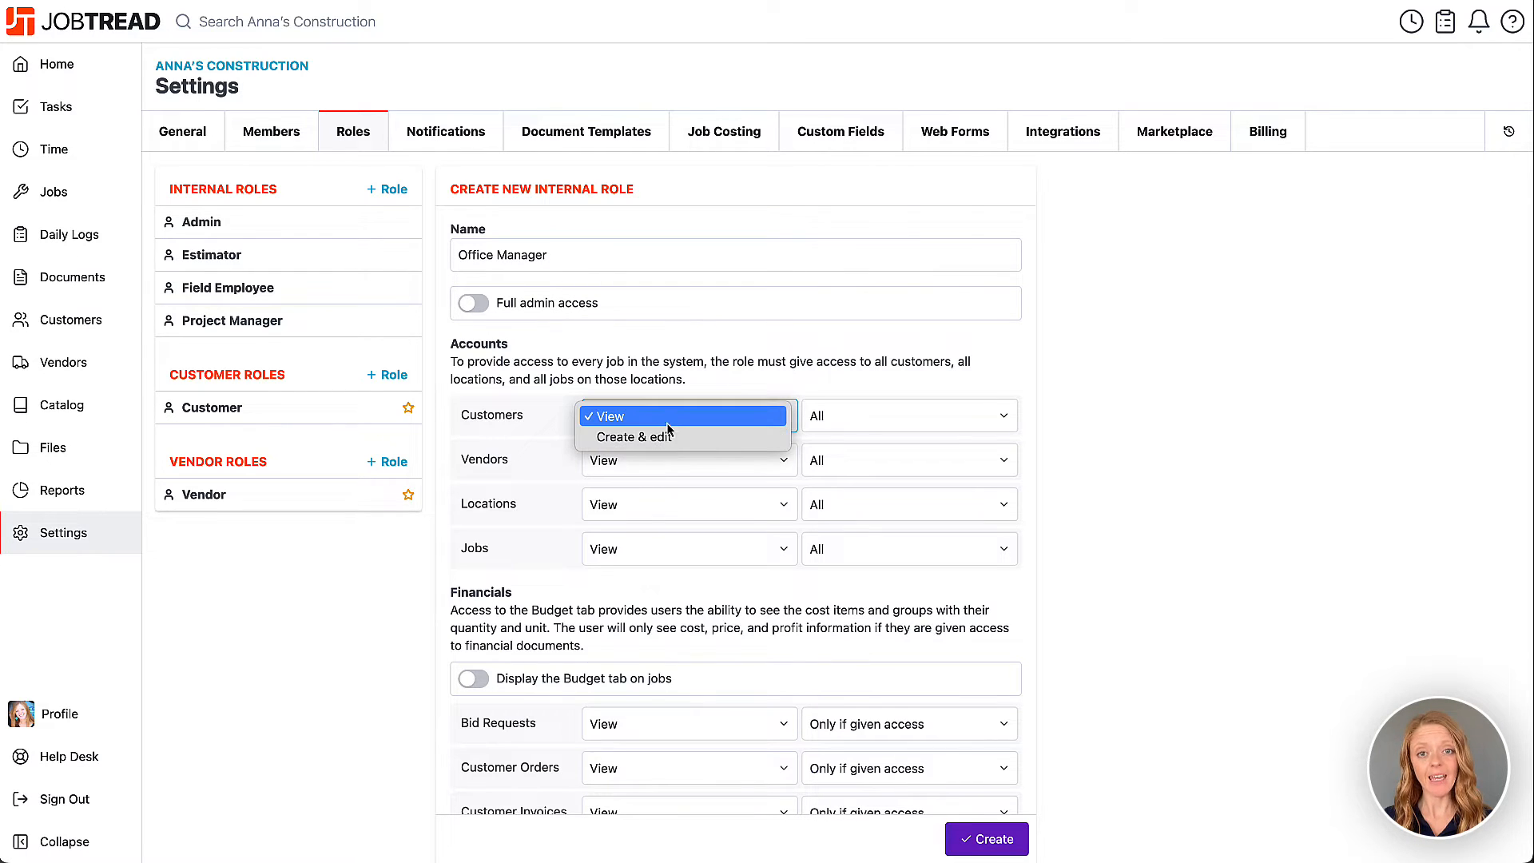
{"action": "left_click", "coordinate": [668, 419]}
{"action": "left_click", "coordinate": [837, 419]}
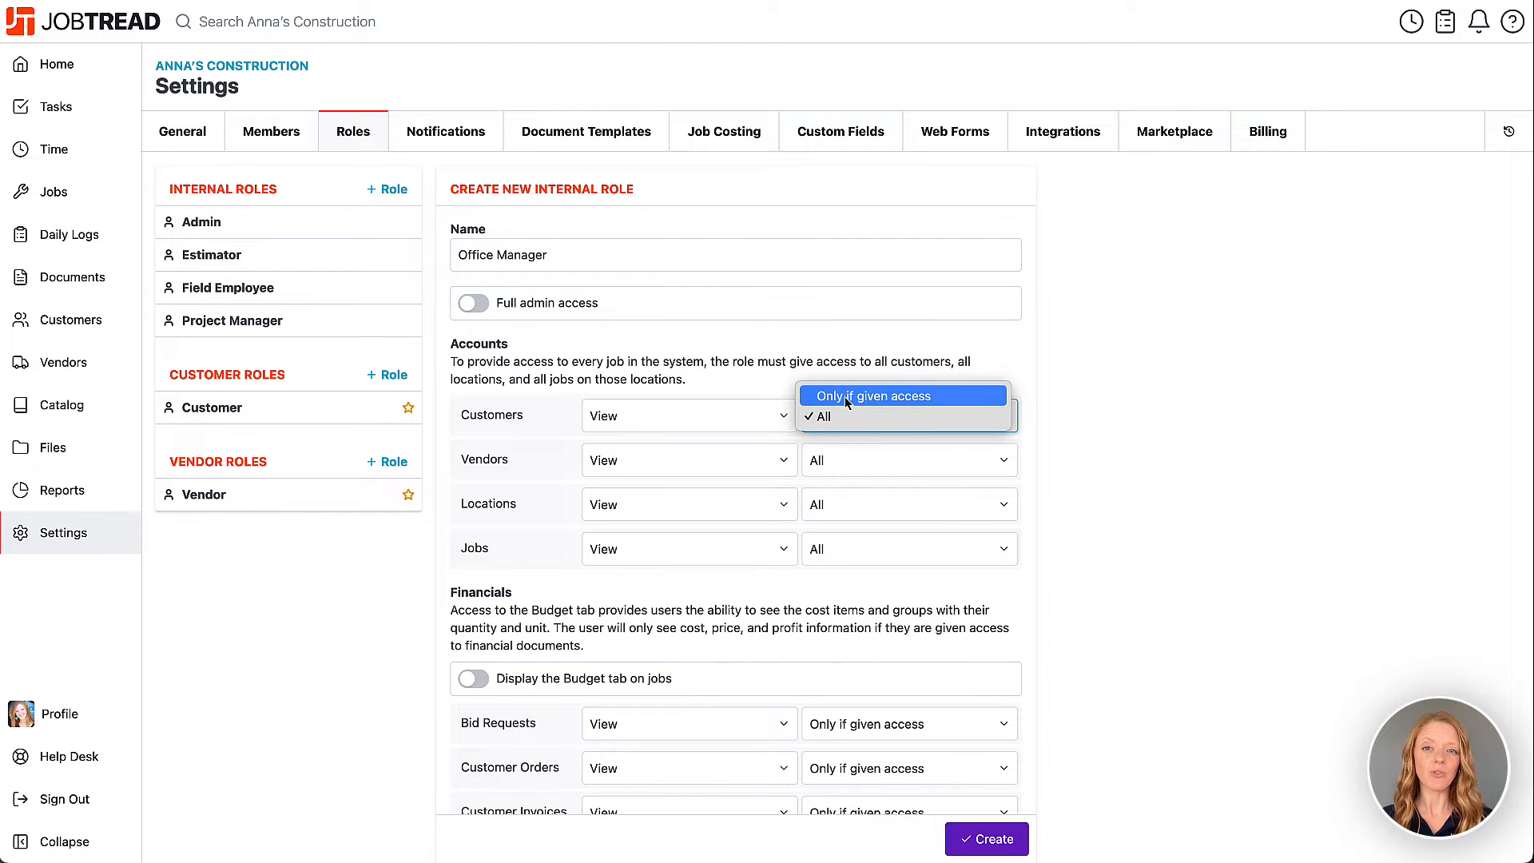
{"action": "left_click", "coordinate": [846, 419]}
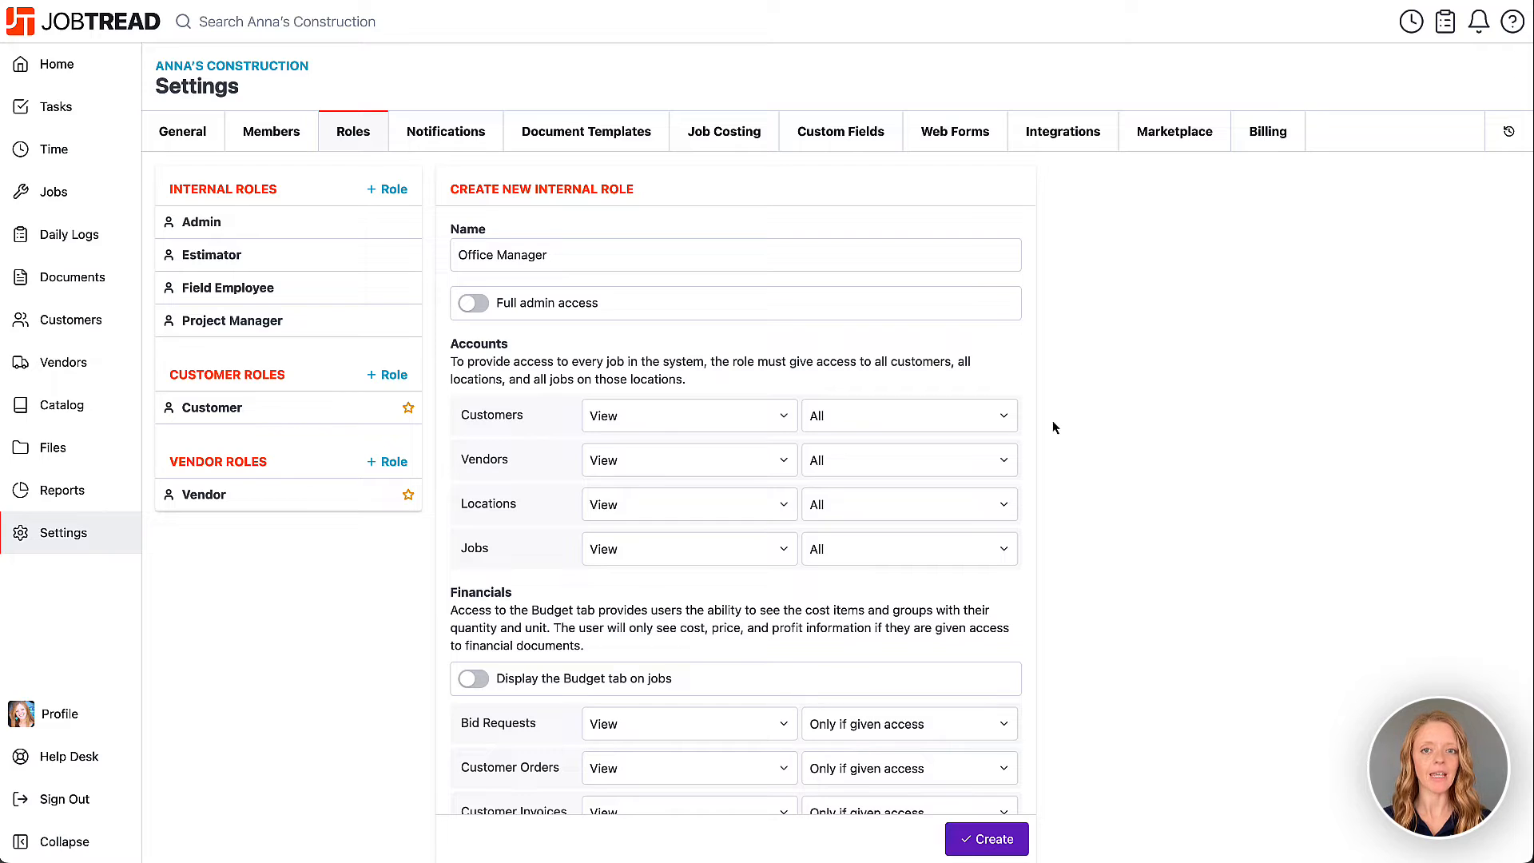
- Display the Budget tab on jobs and give the role View access to All Customer Orders
{"action": "scroll", "coordinate": [1053, 424], "scroll_direction": "down", "scroll_amount": 6}
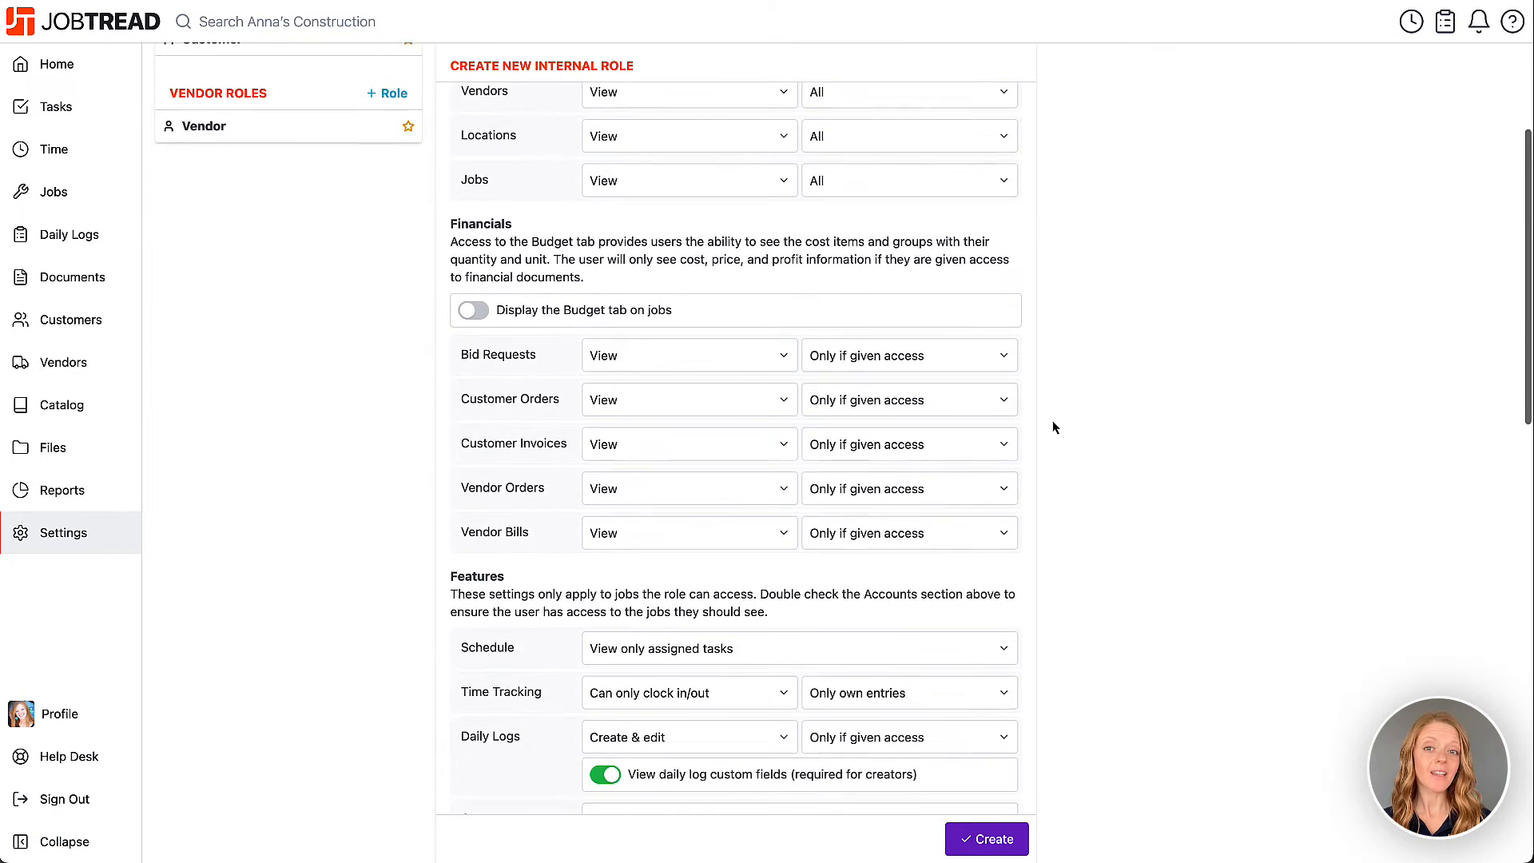
{"action": "scroll", "coordinate": [1052, 427], "scroll_direction": "down", "scroll_amount": 1}
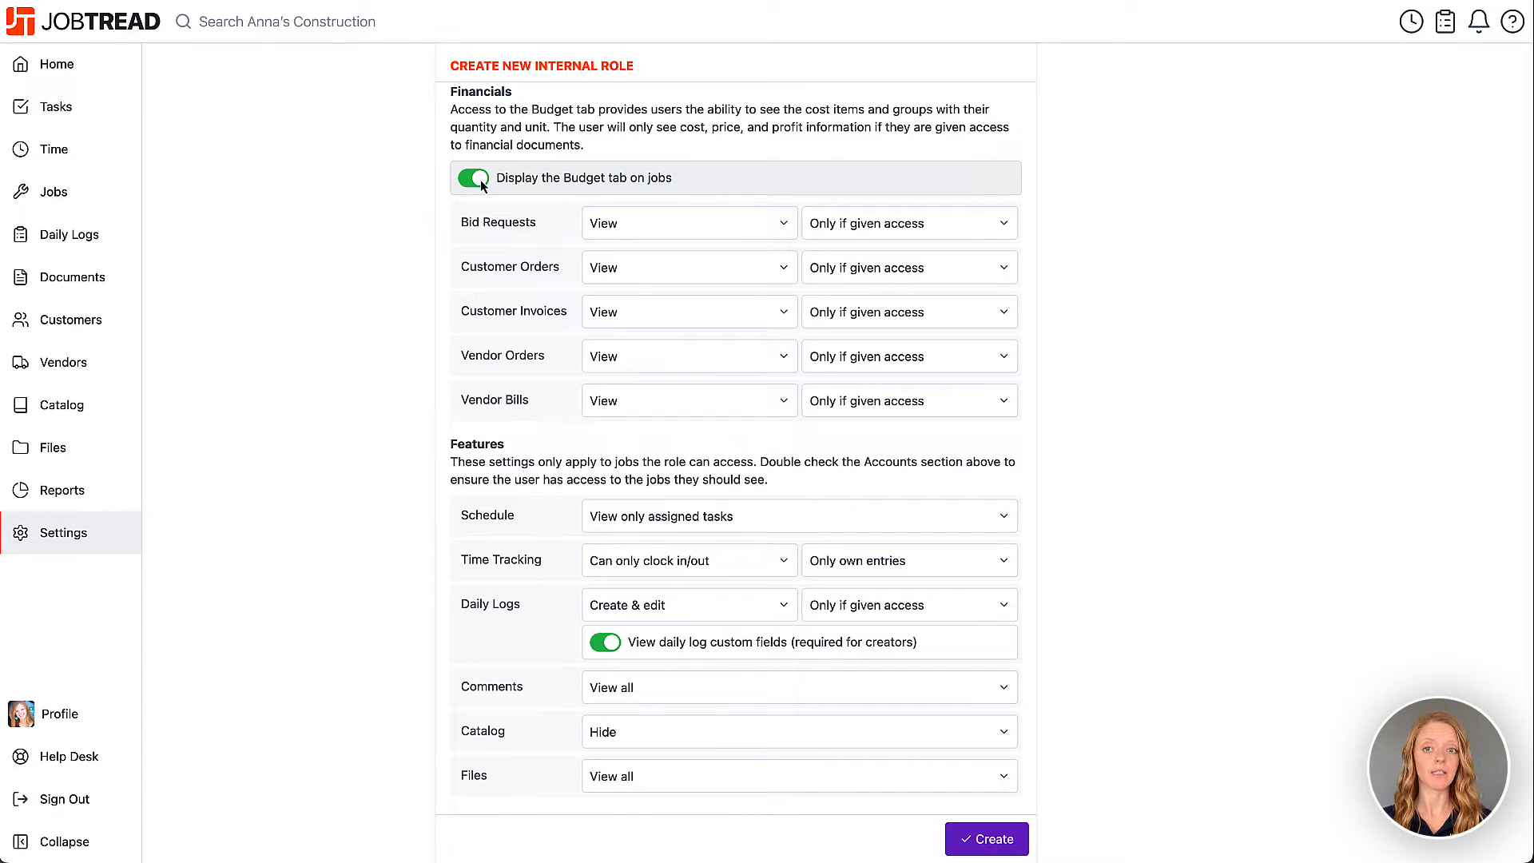
{"action": "left_click", "coordinate": [660, 269]}
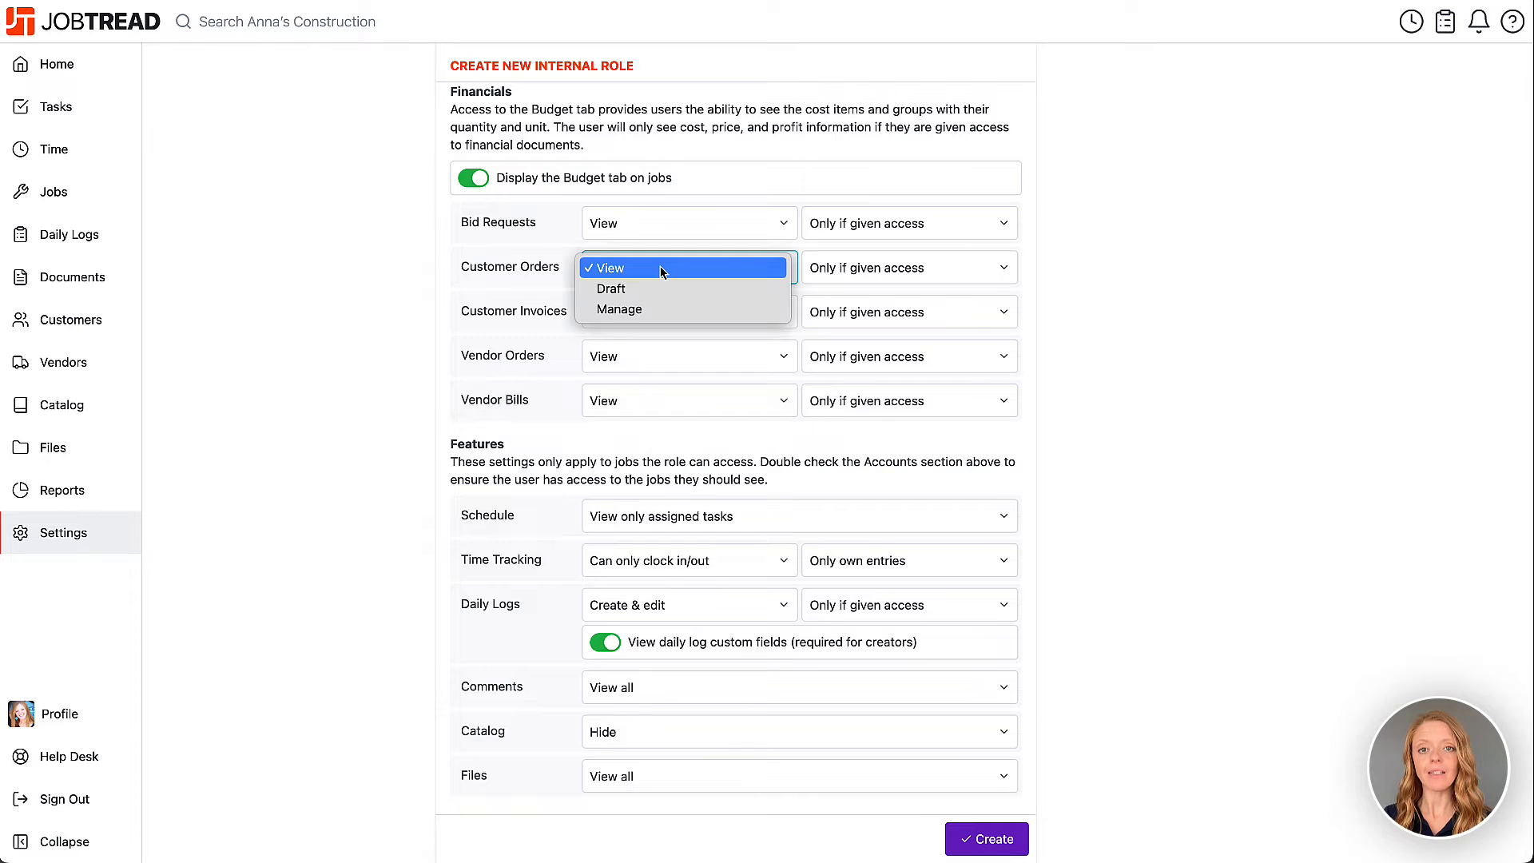
{"action": "left_click", "coordinate": [660, 269]}
{"action": "left_click", "coordinate": [847, 268]}
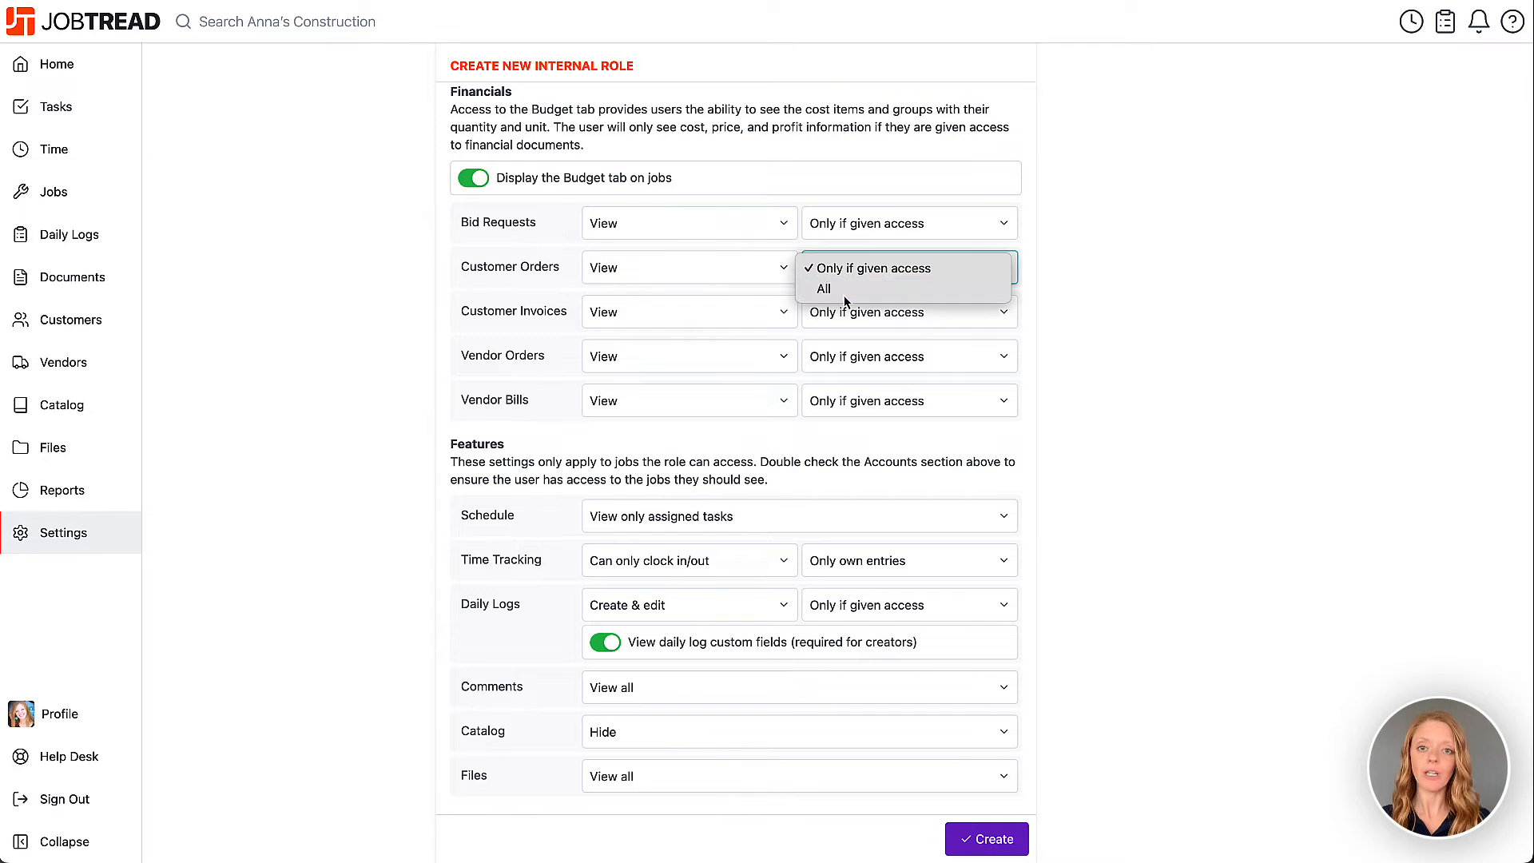
{"action": "left_click", "coordinate": [844, 294]}
- Set the role's Customer Invoices permission to Manage with a scope of All
{"action": "left_click", "coordinate": [774, 319]}
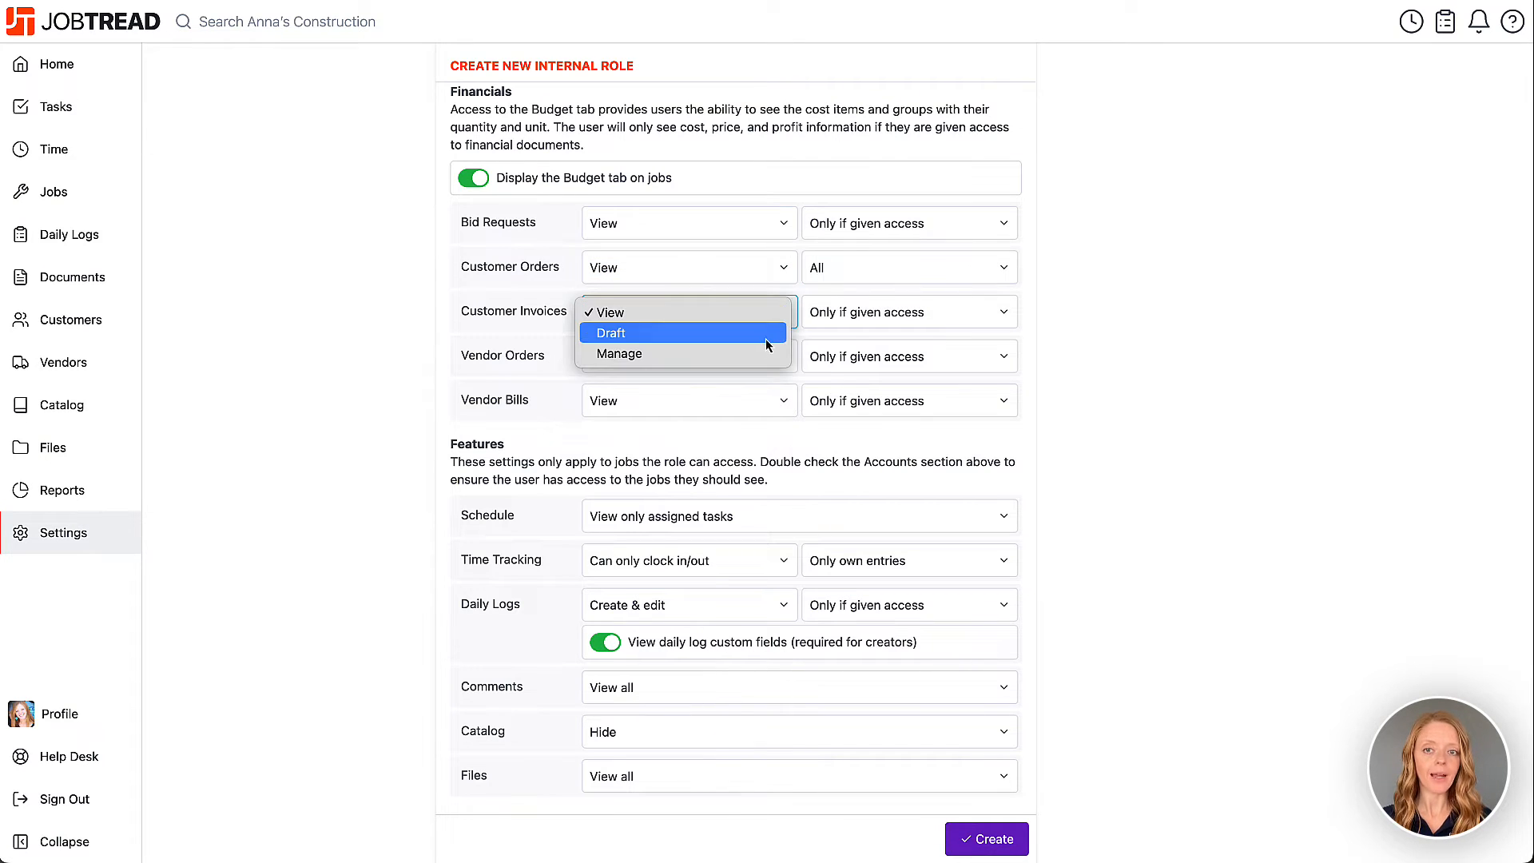
{"action": "left_click", "coordinate": [761, 353]}
{"action": "left_click", "coordinate": [825, 319]}
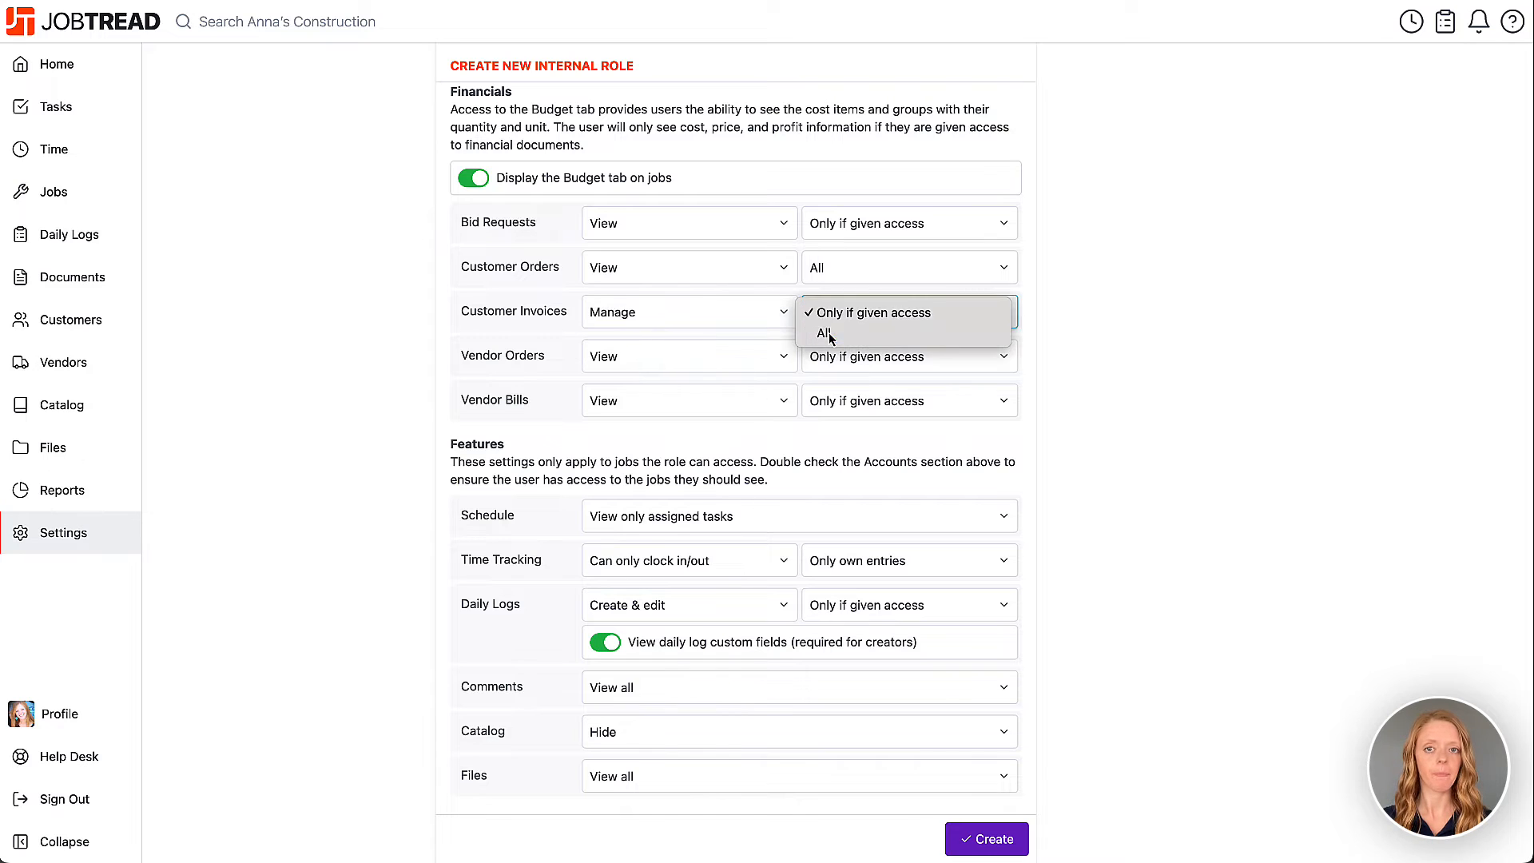
{"action": "left_click", "coordinate": [825, 334]}
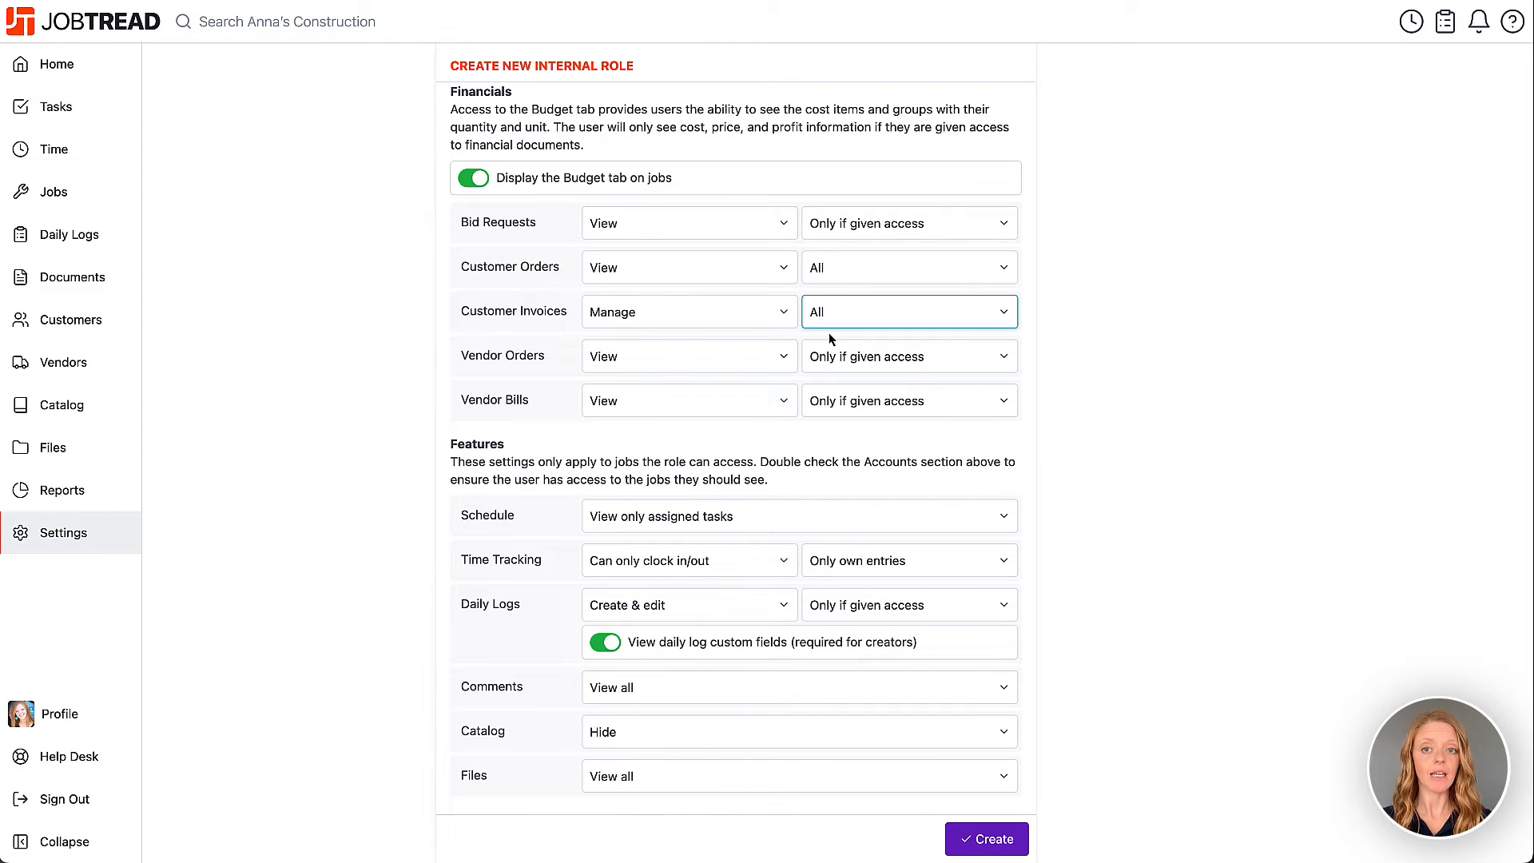
- Extend the scope of Bid Requests, Vendor Orders and Vendor Bills to All in the Financials section
{"action": "left_click", "coordinate": [828, 225]}
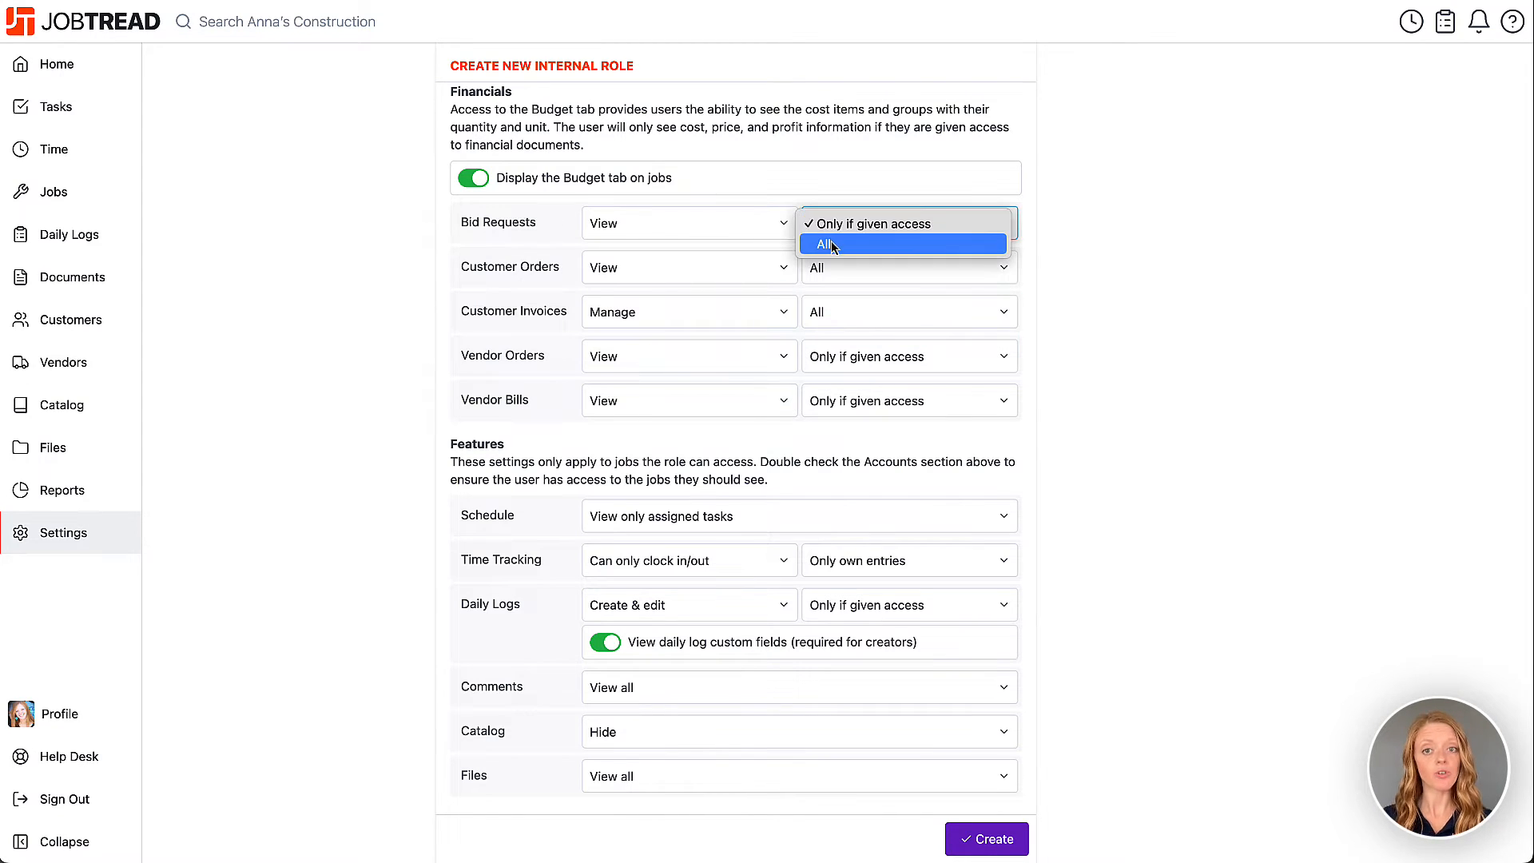
{"action": "left_click", "coordinate": [829, 245]}
{"action": "left_click", "coordinate": [847, 358]}
{"action": "left_click", "coordinate": [853, 377]}
{"action": "left_click", "coordinate": [855, 402]}
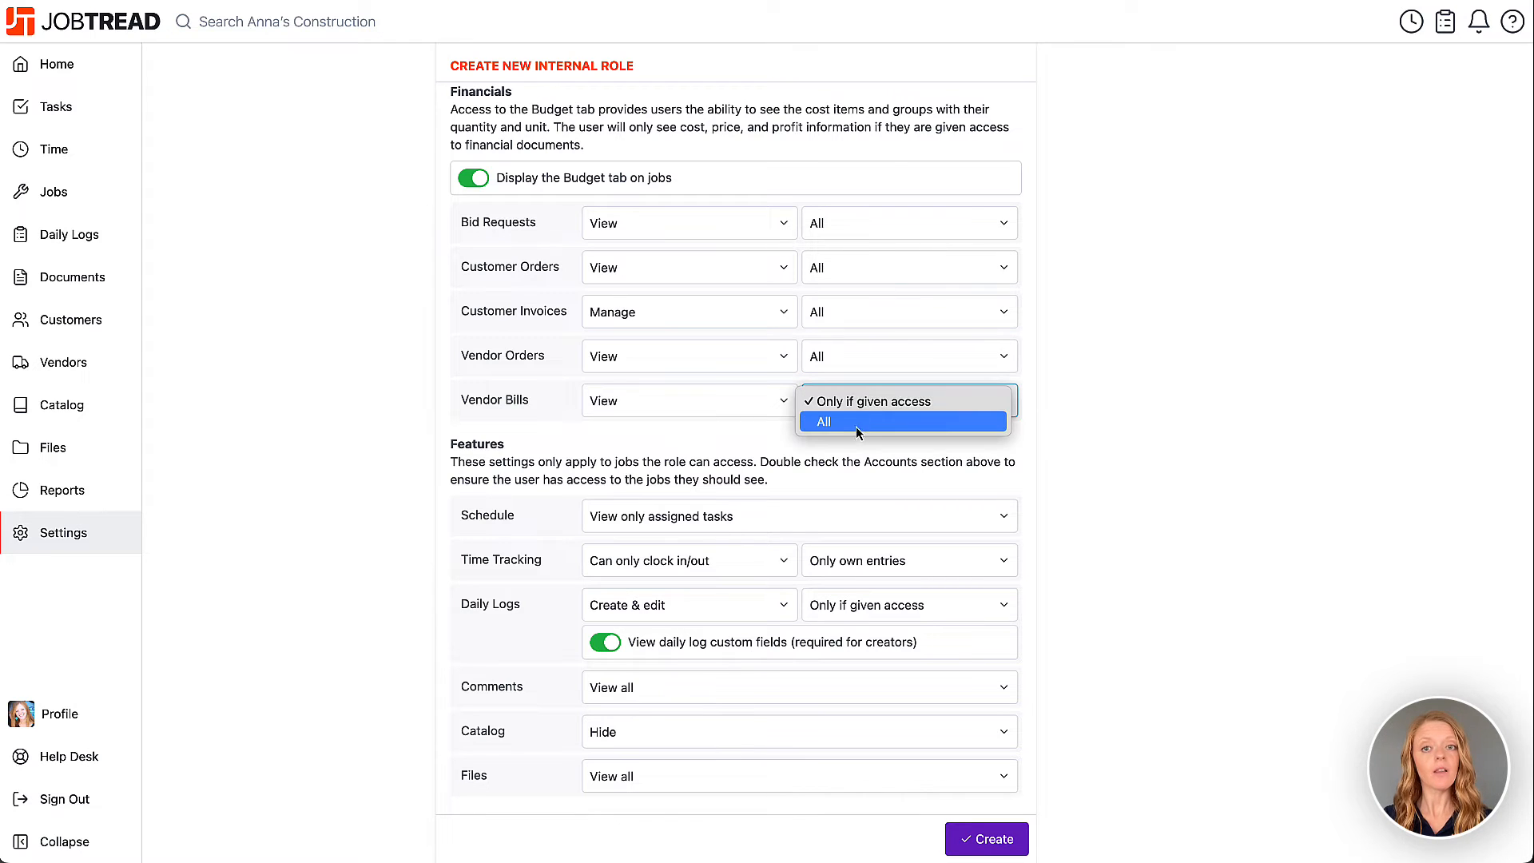
{"action": "left_click", "coordinate": [855, 428]}
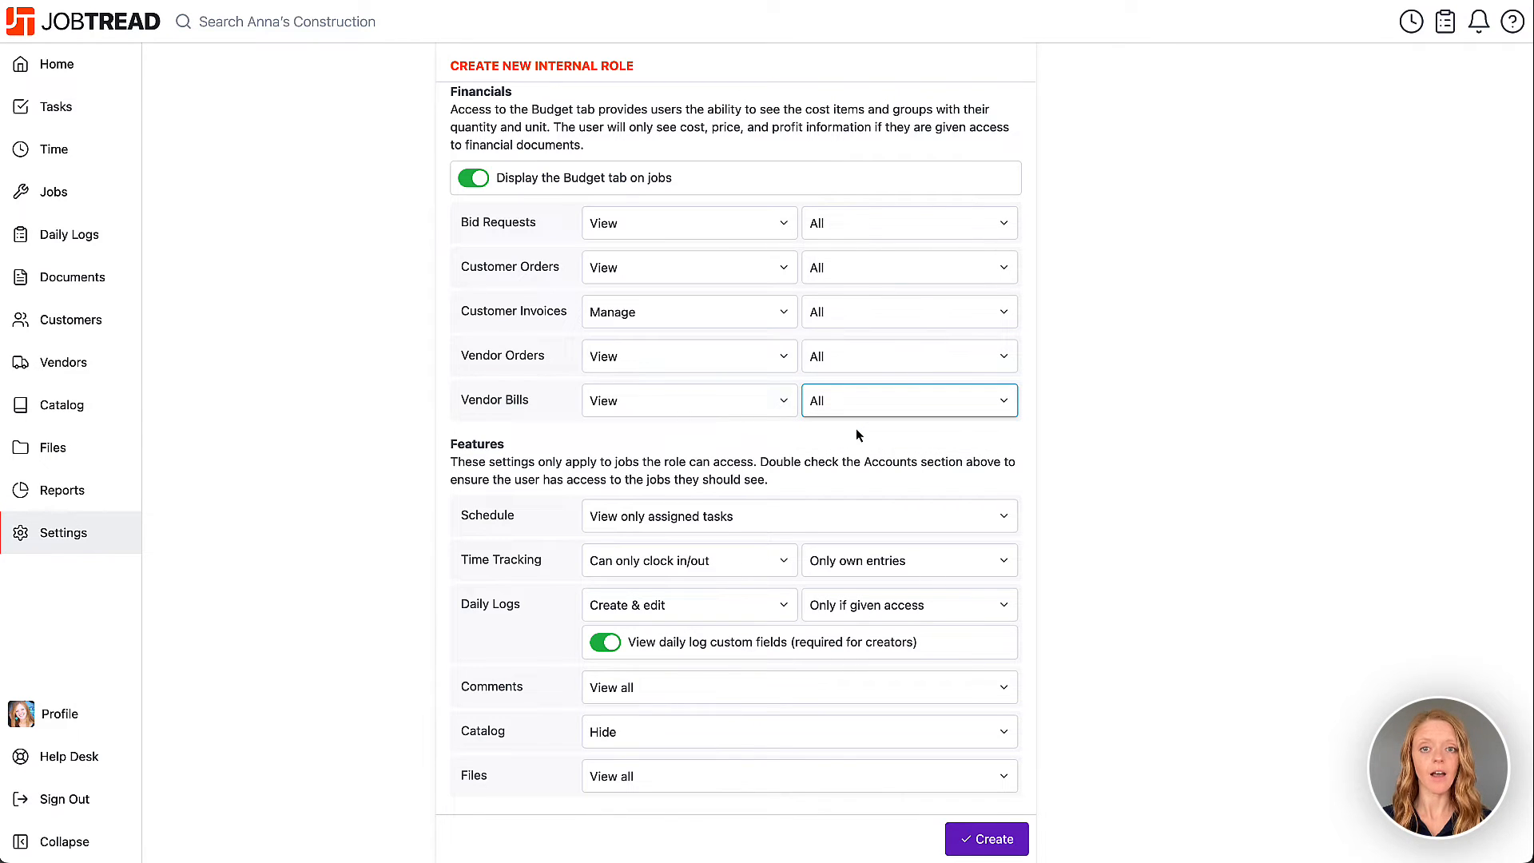
{"action": "left_click", "coordinate": [1125, 442]}
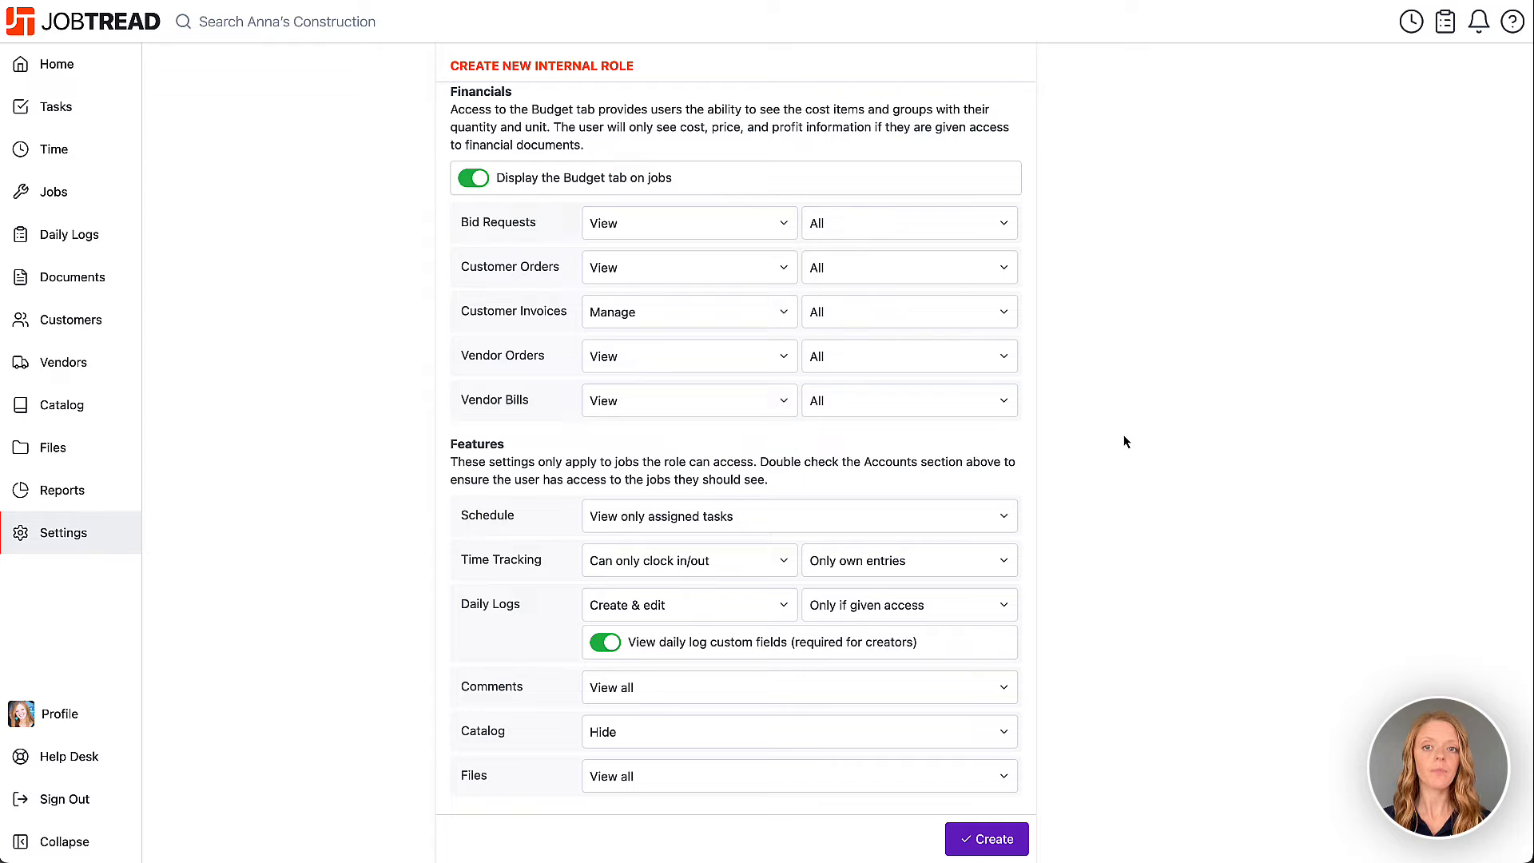
- Set the role's Schedule permission to View entire schedule in the Features section
{"action": "scroll", "coordinate": [1125, 442], "scroll_direction": "down", "scroll_amount": 5}
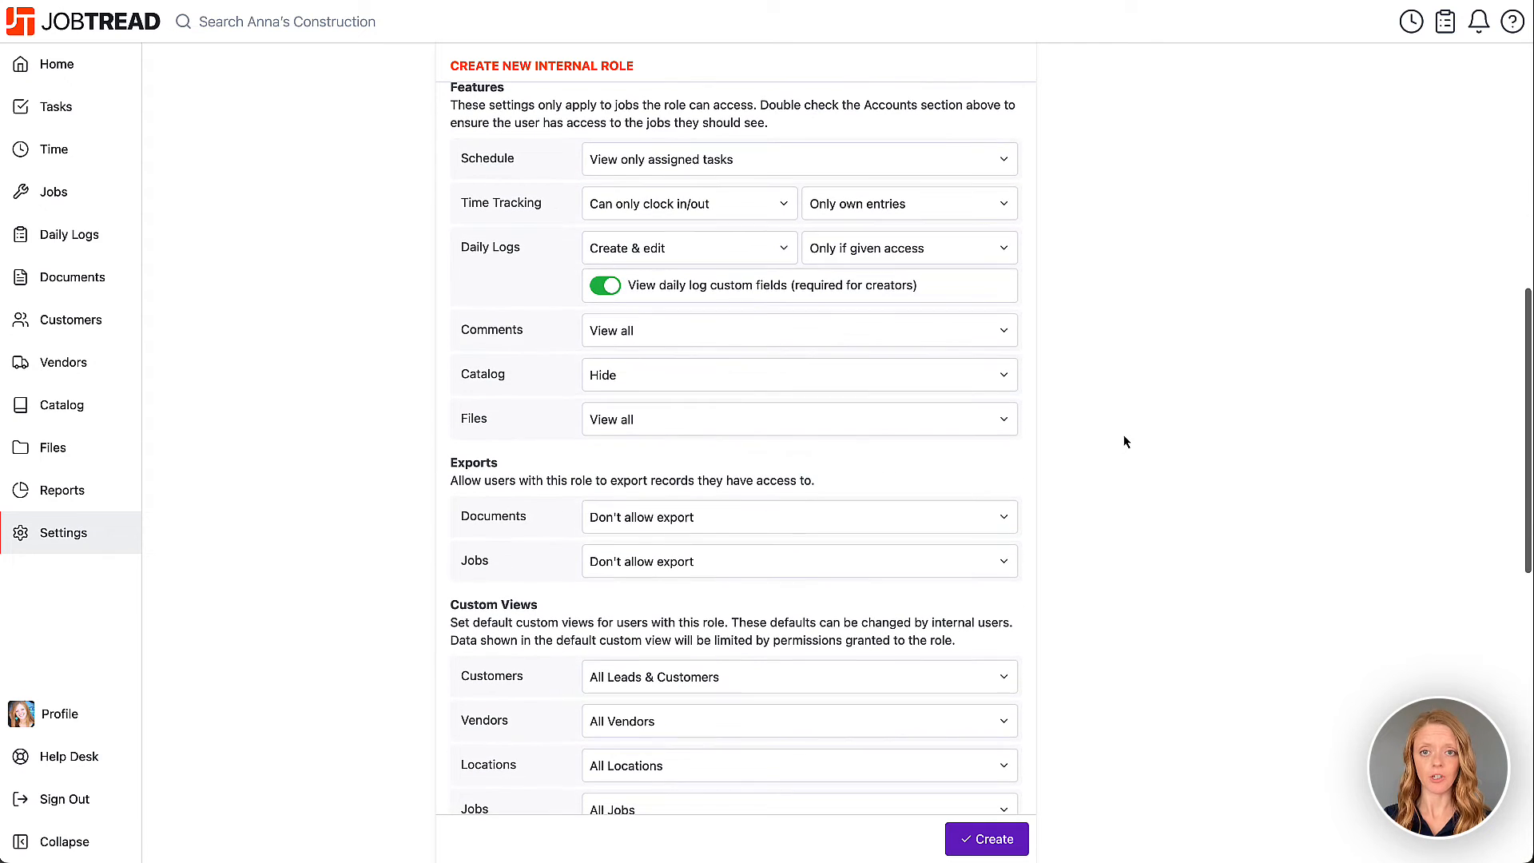
{"action": "scroll", "coordinate": [1125, 442], "scroll_direction": "up", "scroll_amount": 1}
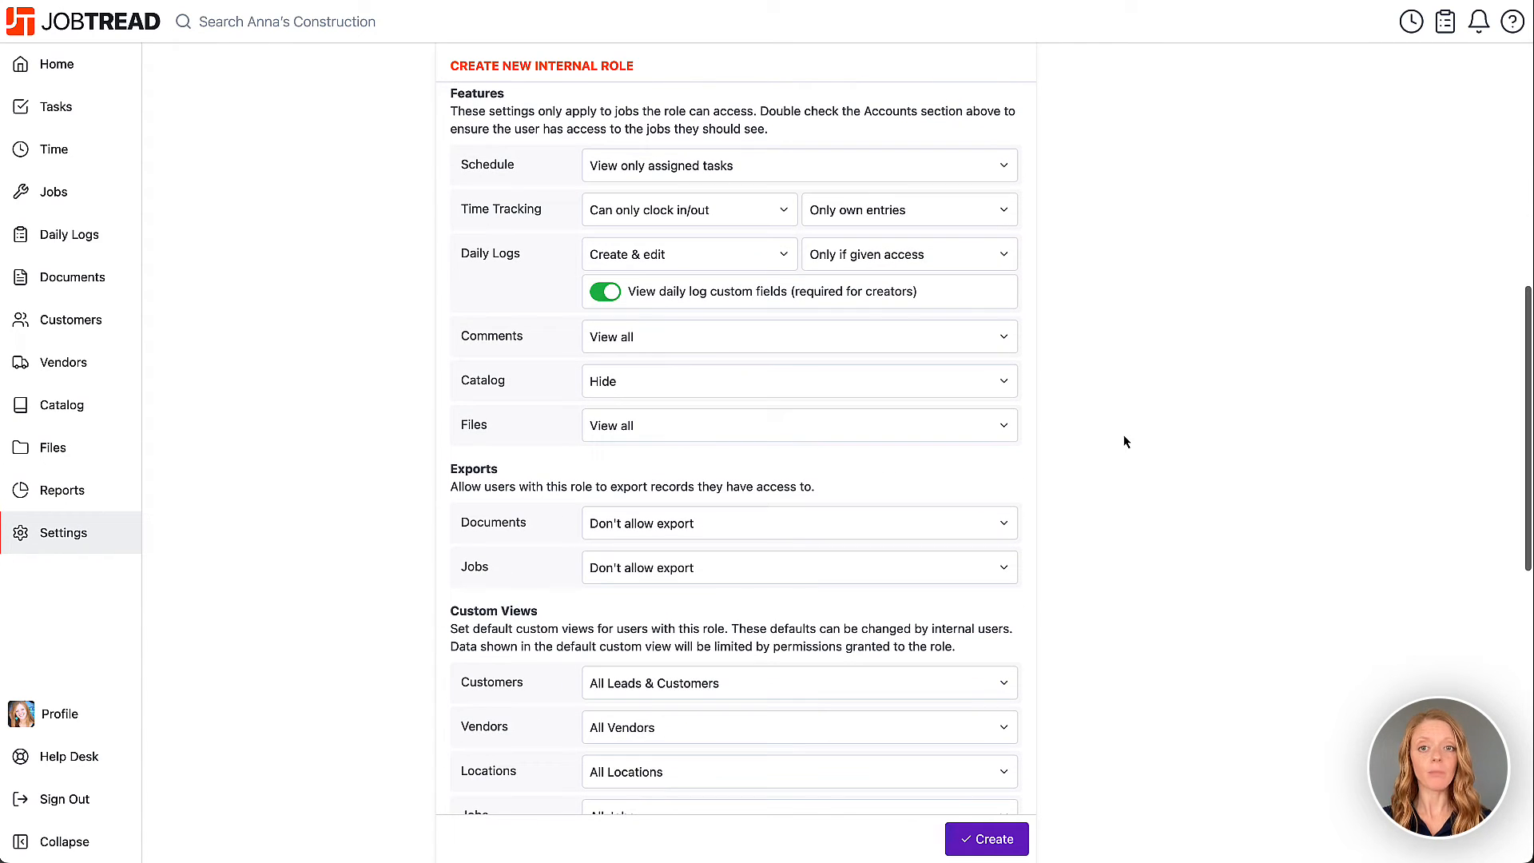
{"action": "left_click", "coordinate": [914, 178]}
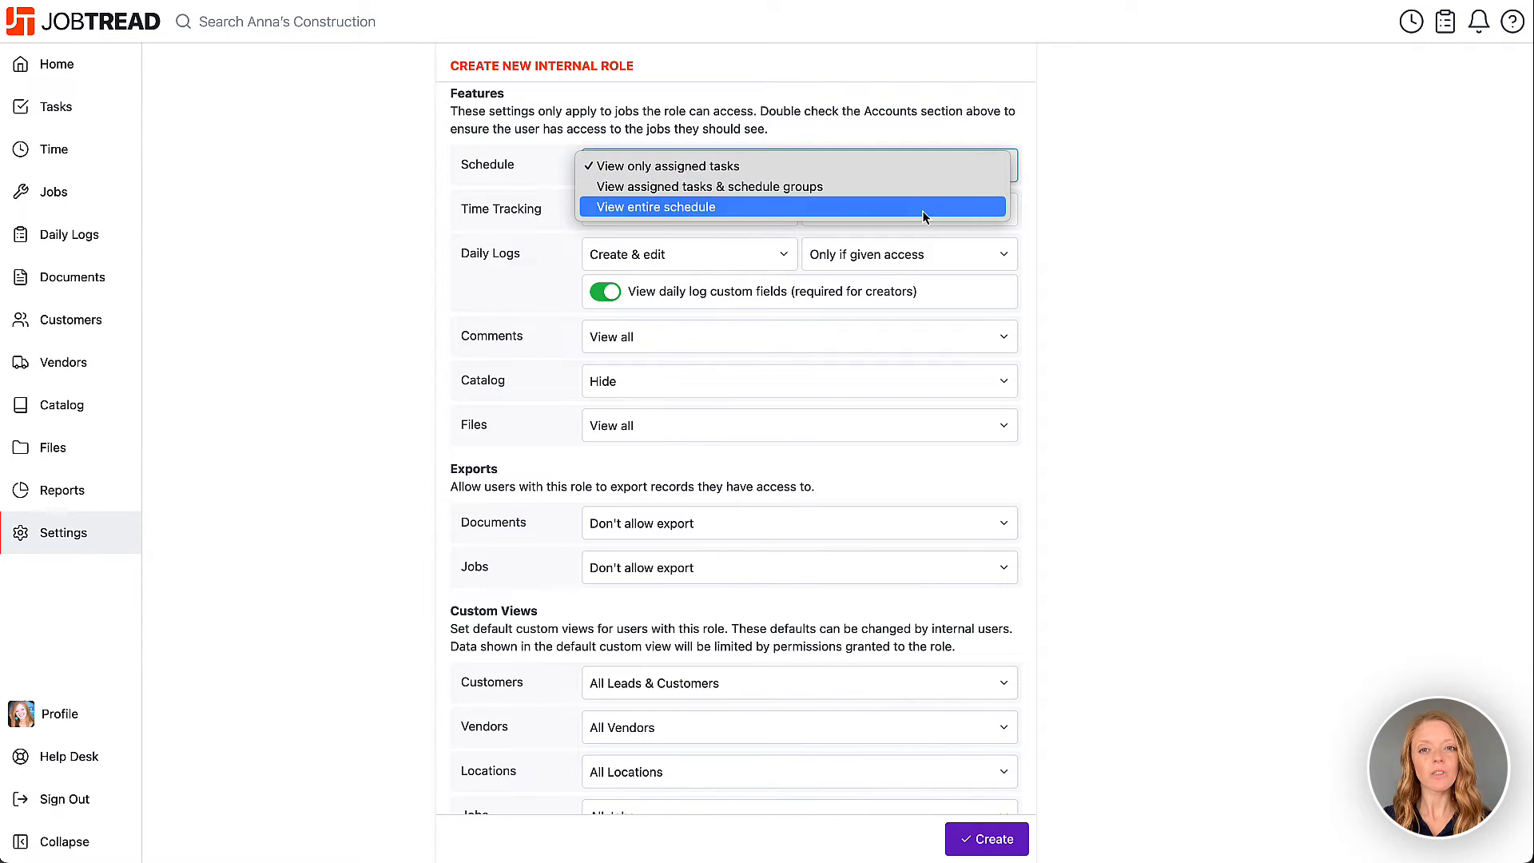
{"action": "left_click", "coordinate": [922, 208]}
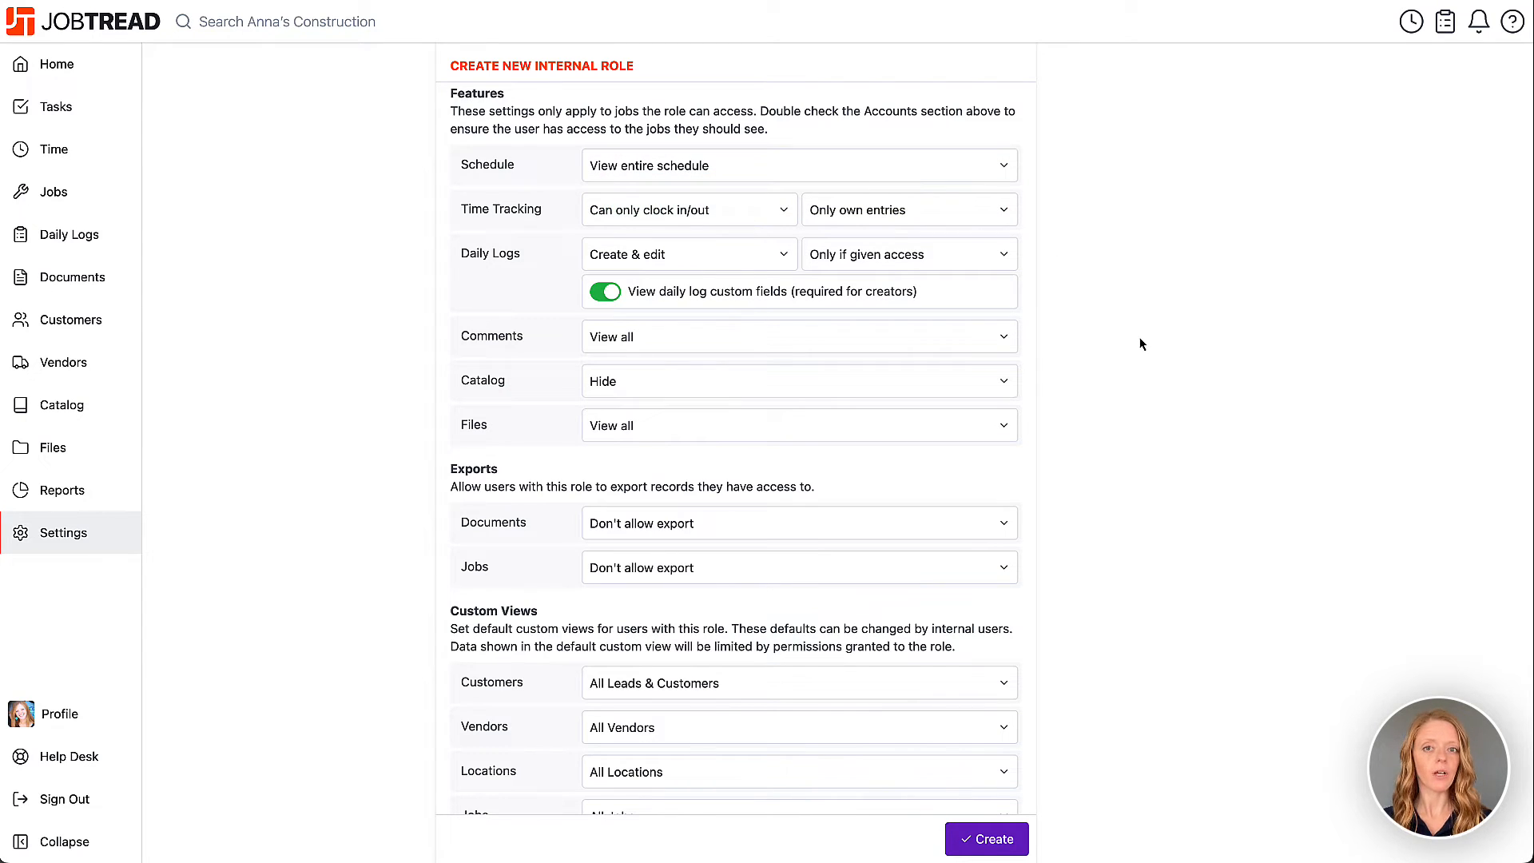
- Allow the role to export both Documents and Jobs
{"action": "scroll", "coordinate": [1141, 343], "scroll_direction": "down", "scroll_amount": 5}
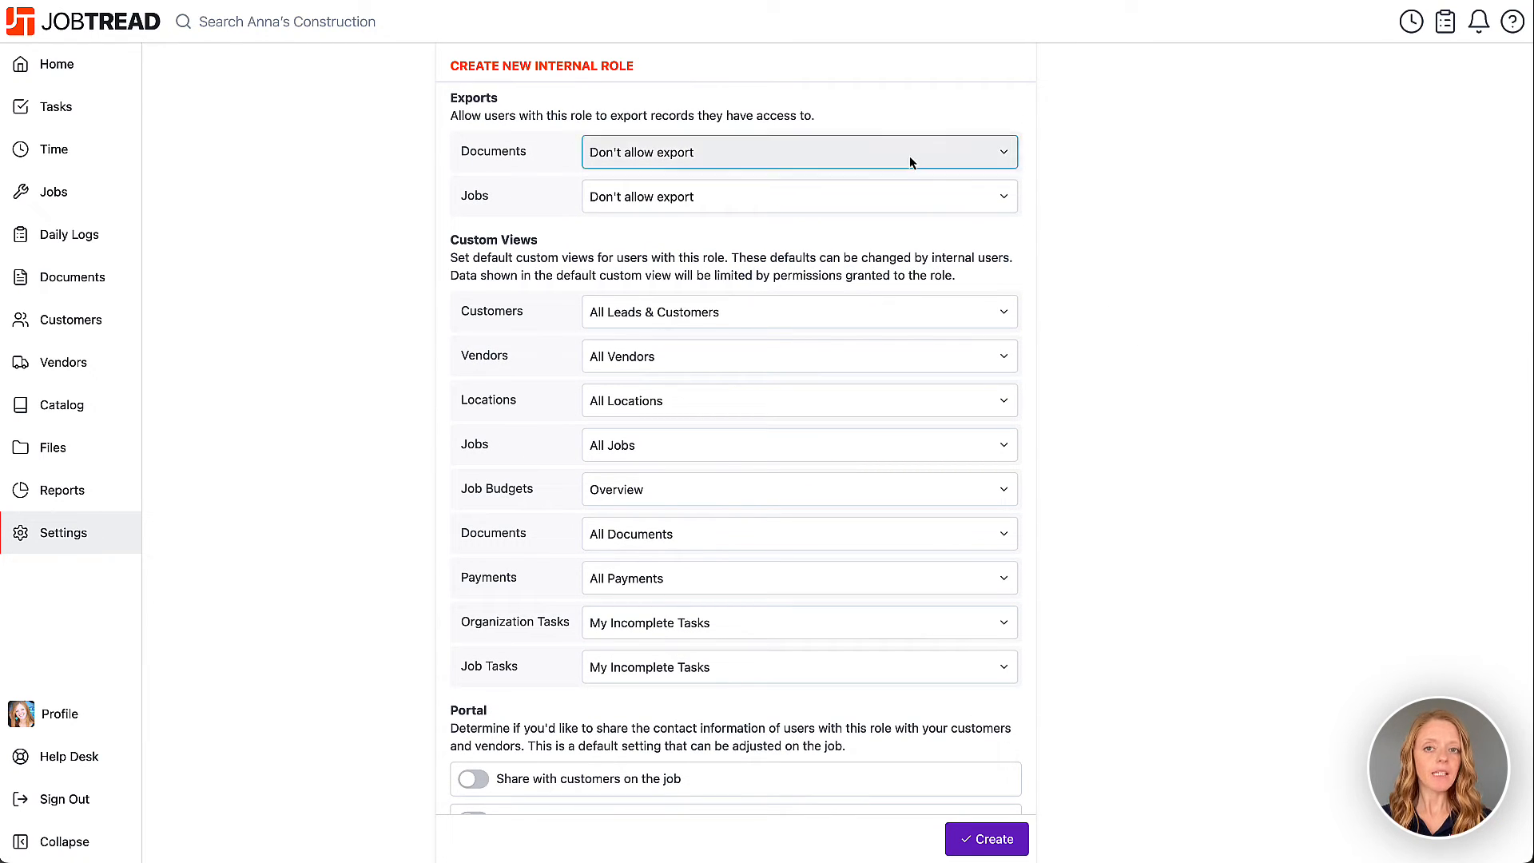
{"action": "left_click", "coordinate": [910, 154]}
{"action": "left_click", "coordinate": [908, 176]}
{"action": "left_click", "coordinate": [903, 194]}
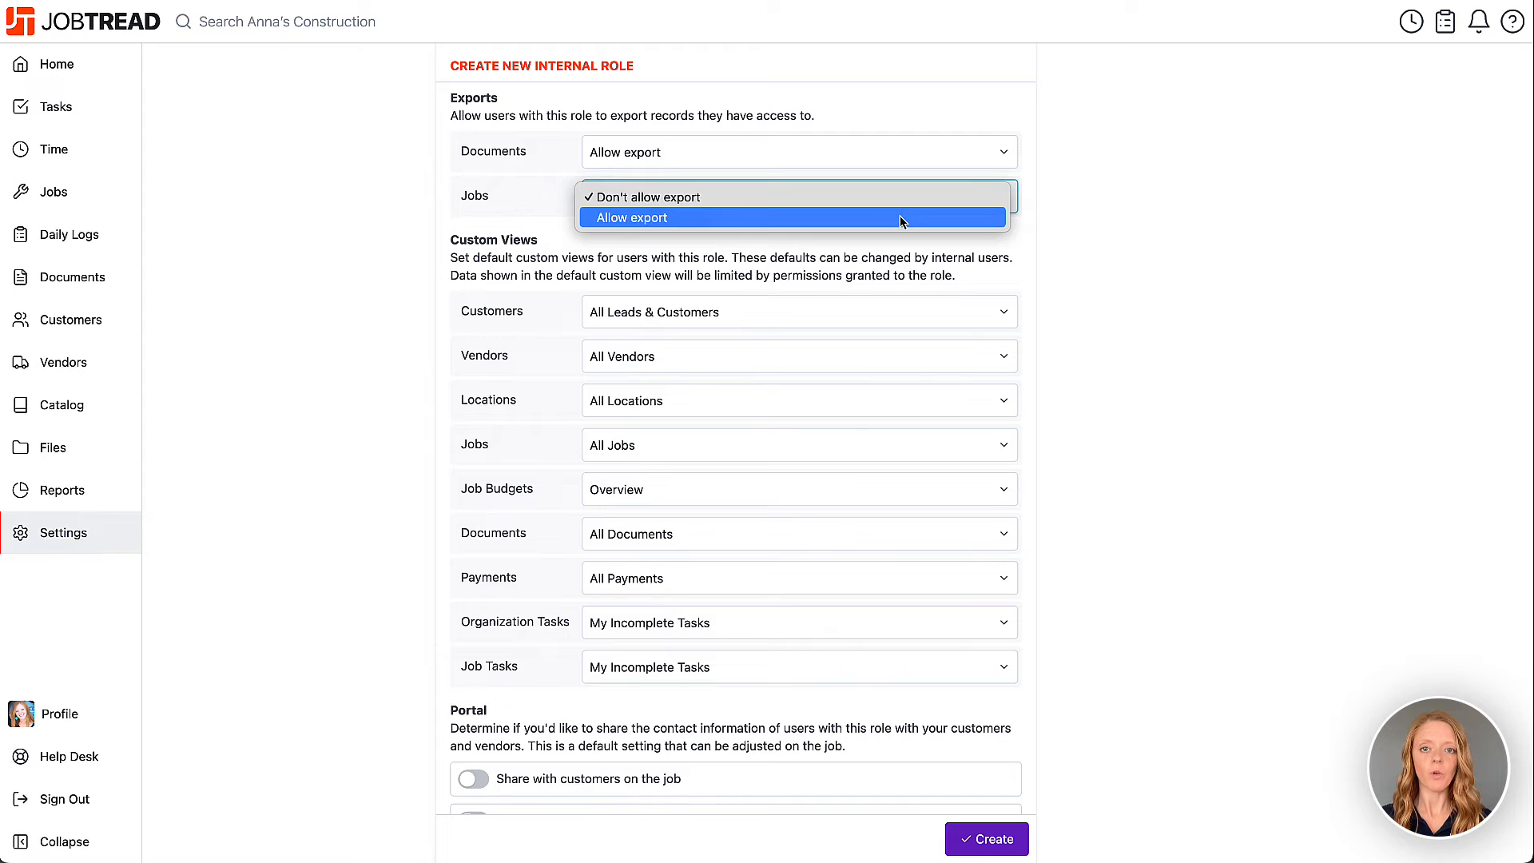
{"action": "left_click", "coordinate": [900, 219]}
{"action": "left_click", "coordinate": [1132, 269]}
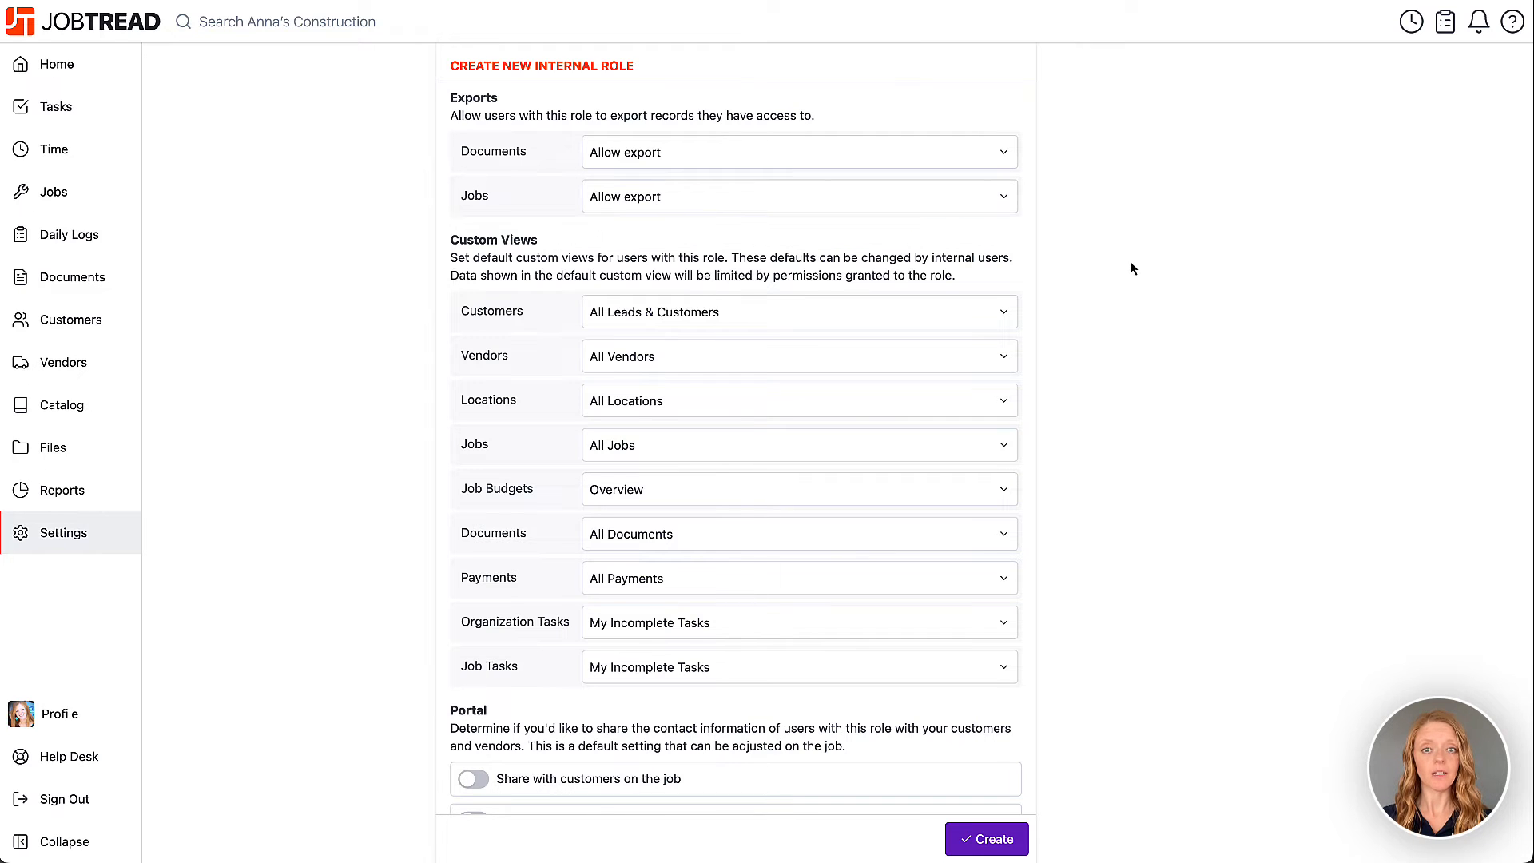
- Set the role's default custom views to New Leads for Customers, Active Jobs for Jobs and Invoicing for Job Budgets
{"action": "scroll", "coordinate": [1132, 268], "scroll_direction": "down", "scroll_amount": 3}
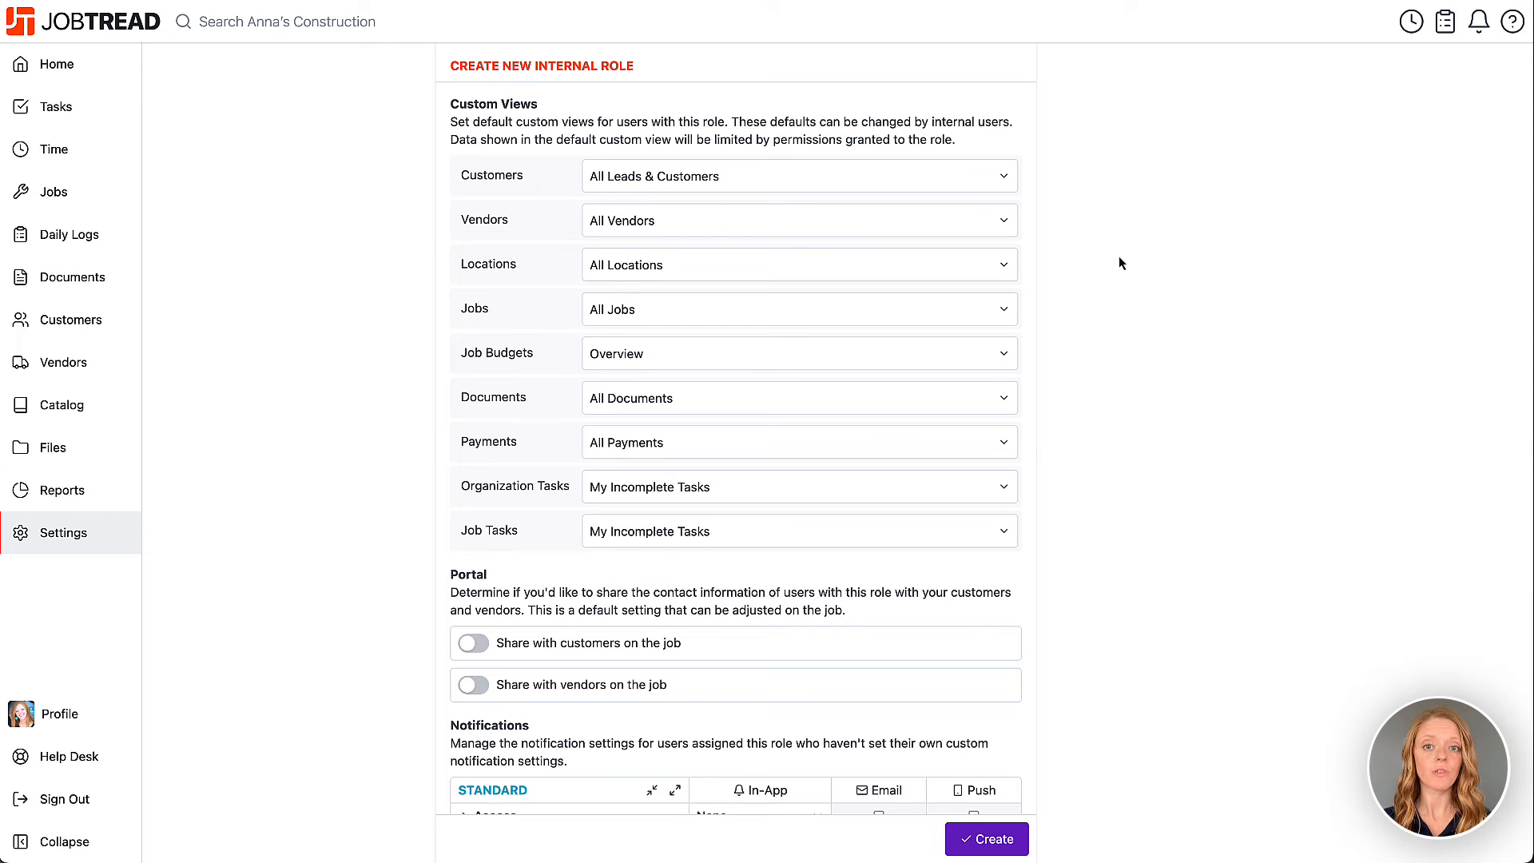
{"action": "left_click", "coordinate": [1003, 177]}
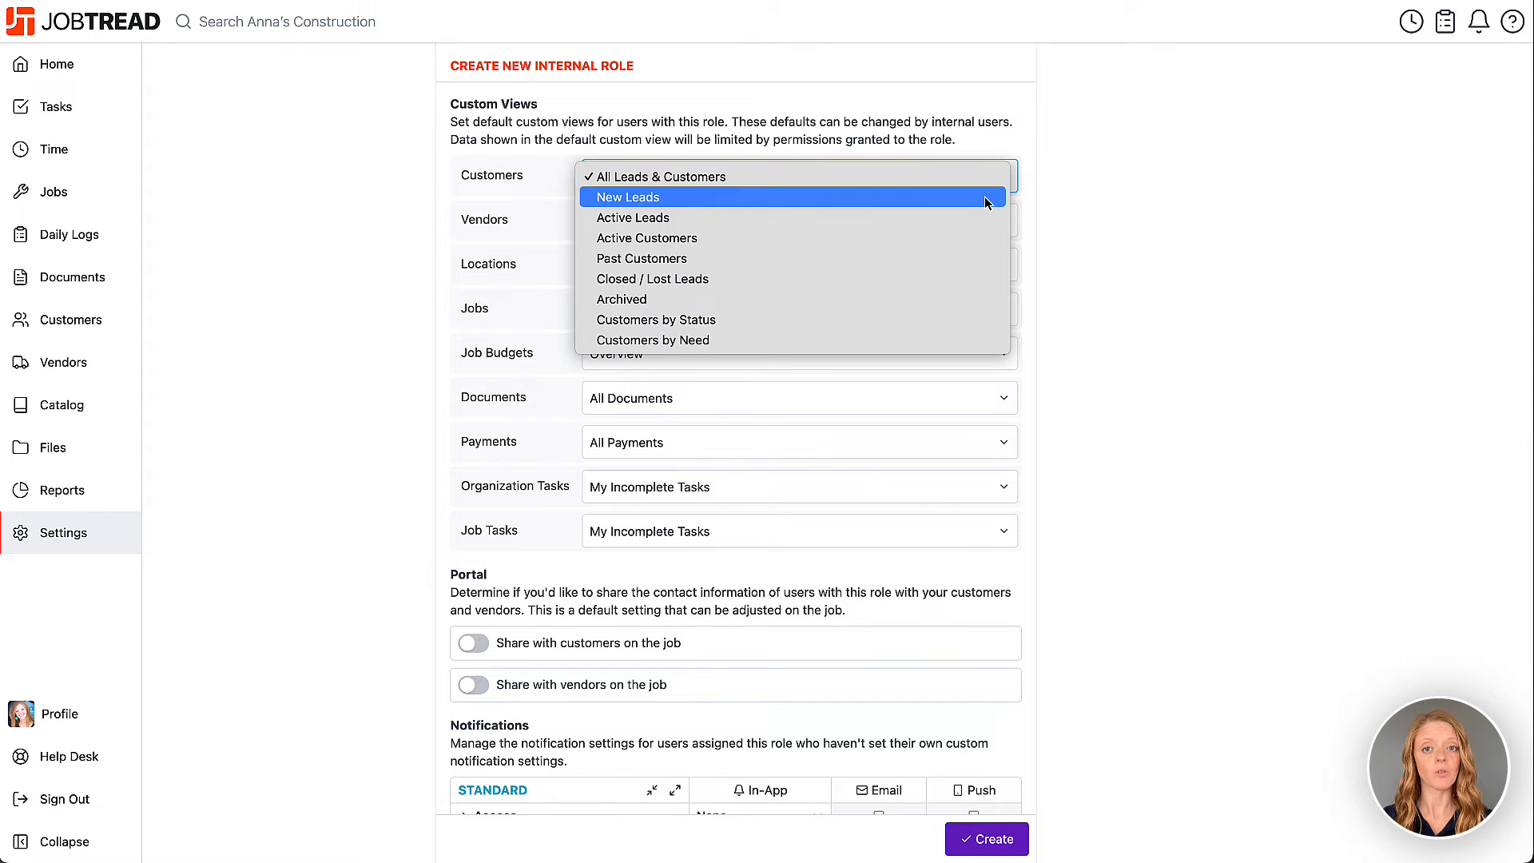
{"action": "left_click", "coordinate": [984, 198]}
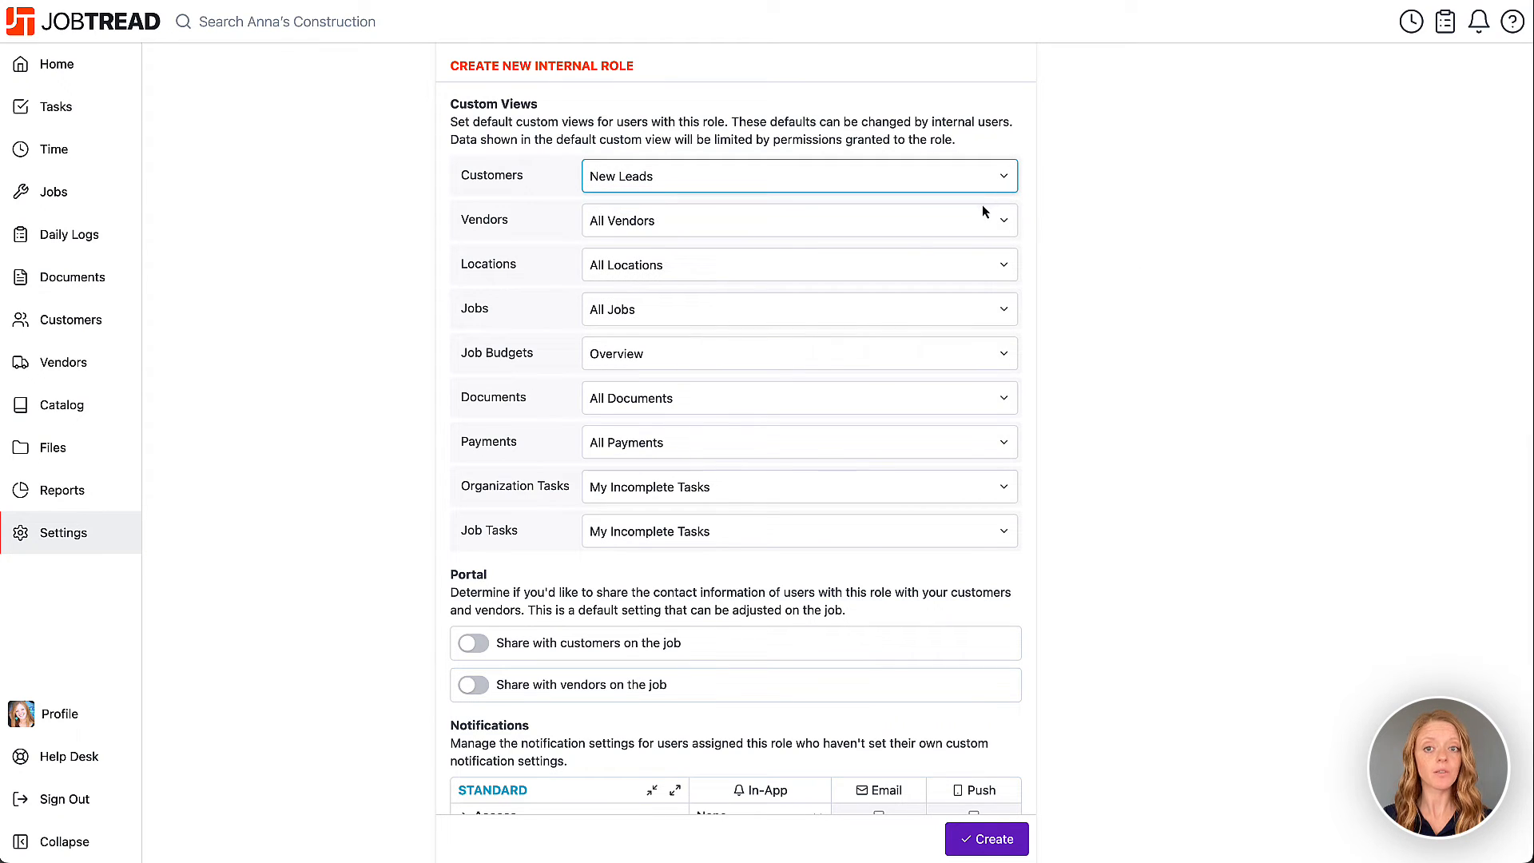
{"action": "left_click", "coordinate": [968, 307]}
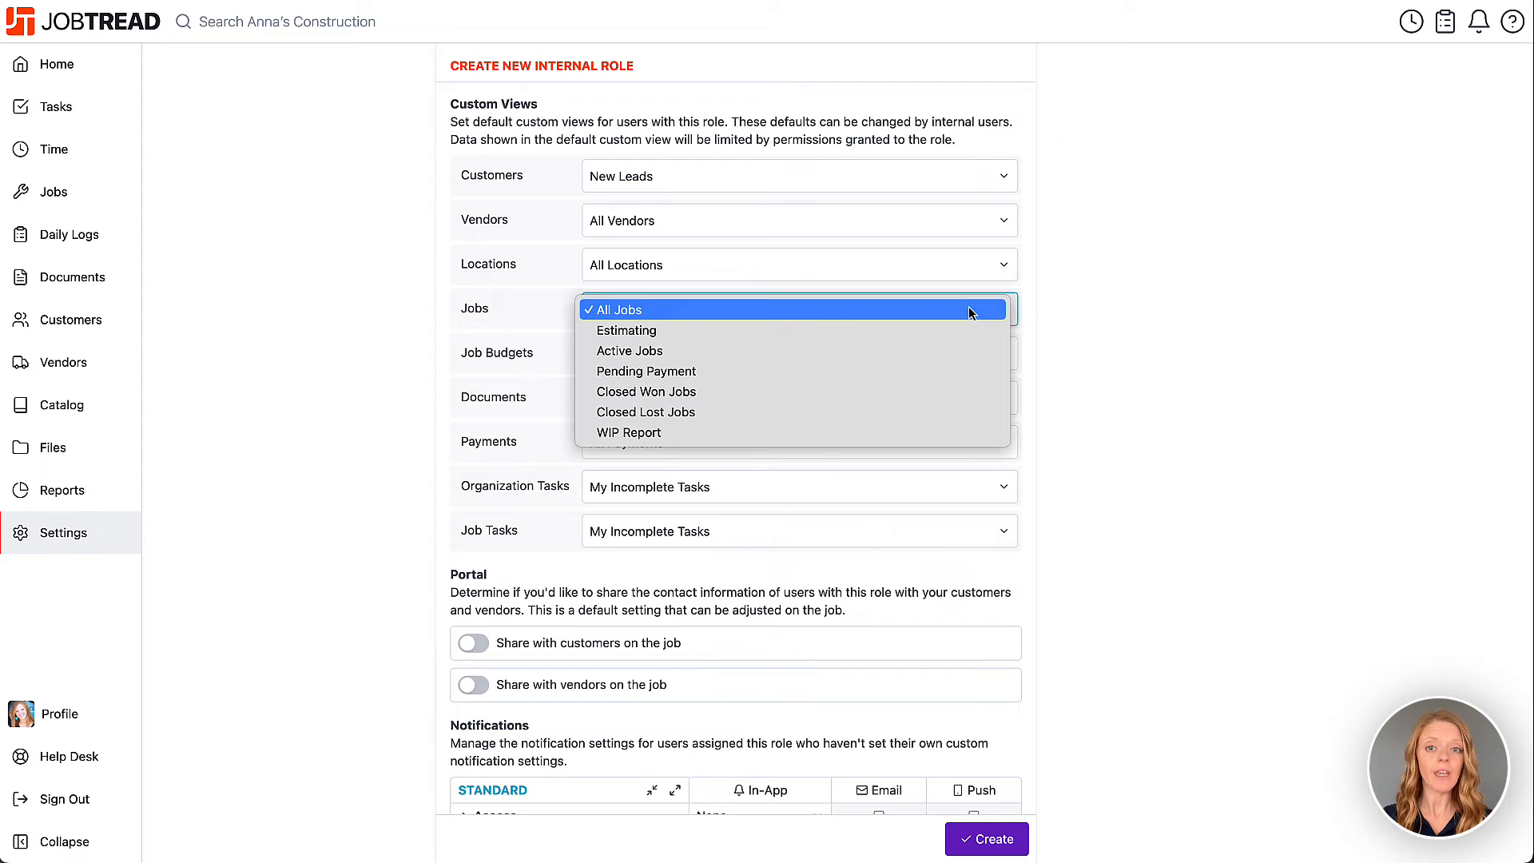
{"action": "left_click", "coordinate": [958, 351]}
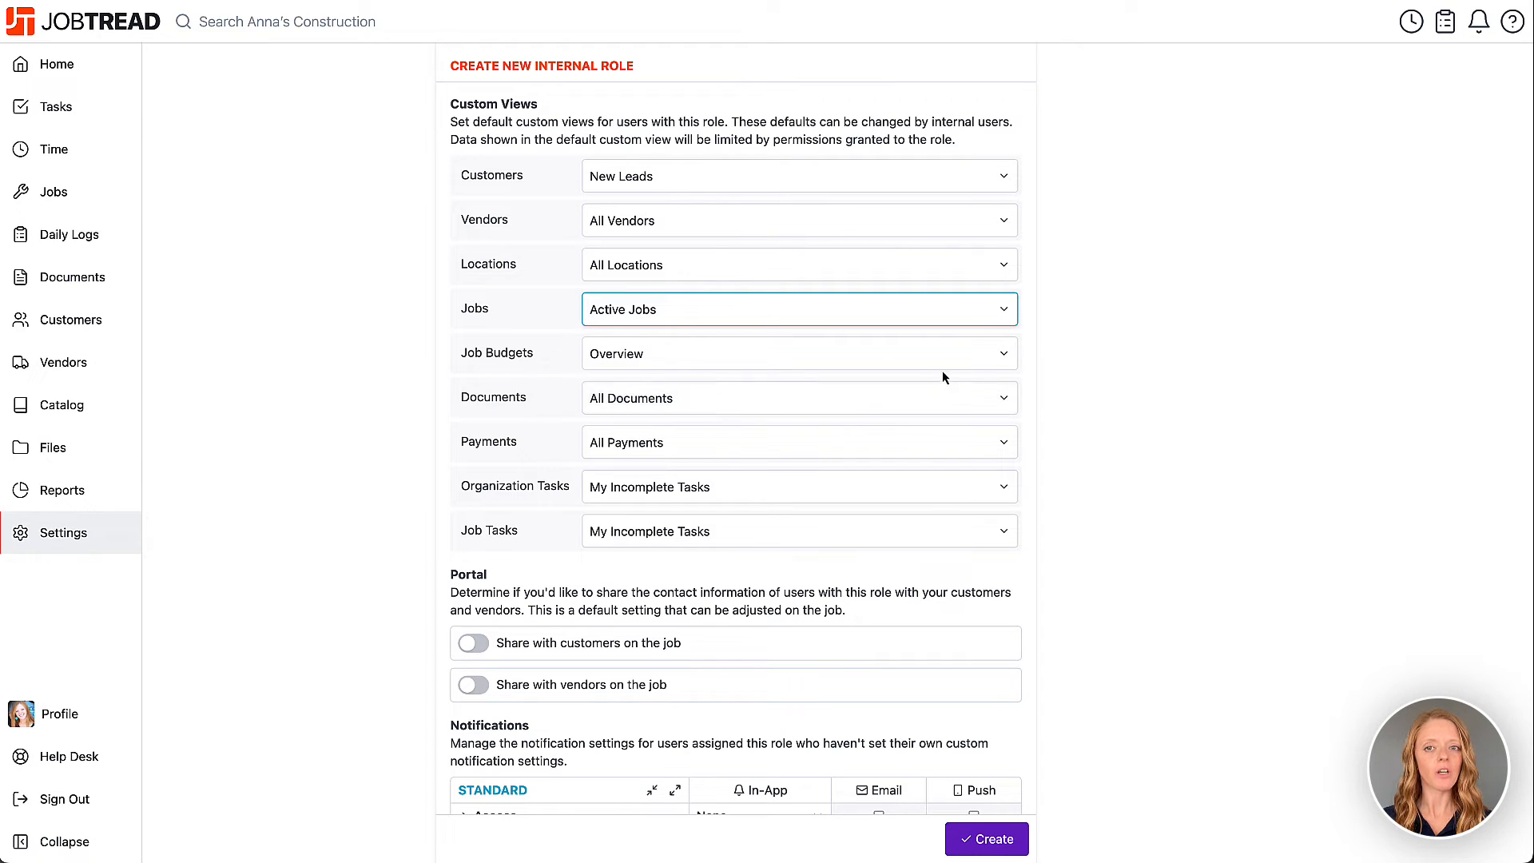
{"action": "left_click", "coordinate": [943, 357]}
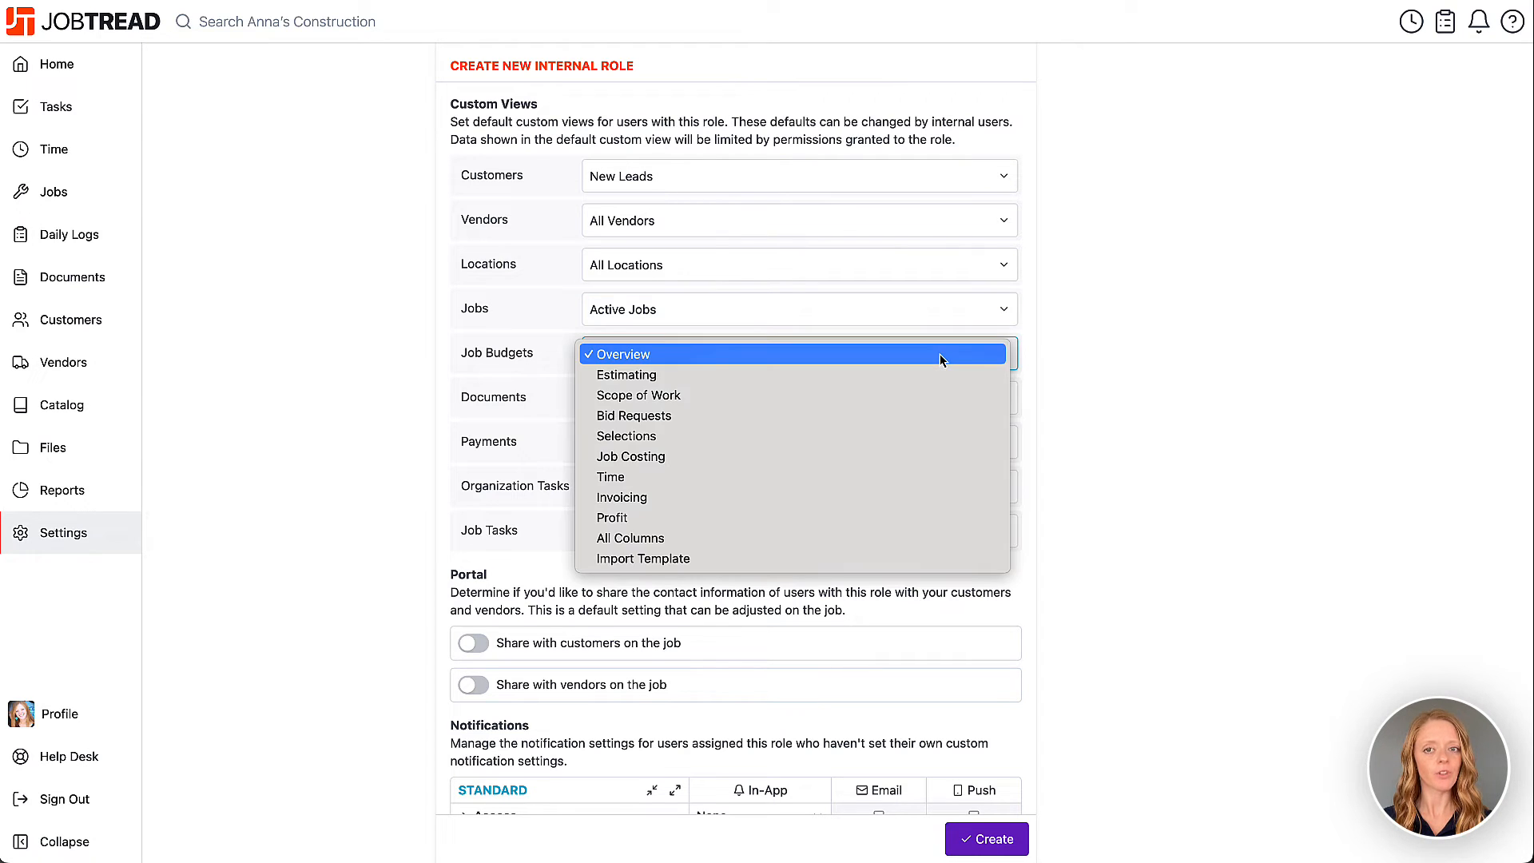
{"action": "left_click", "coordinate": [939, 497]}
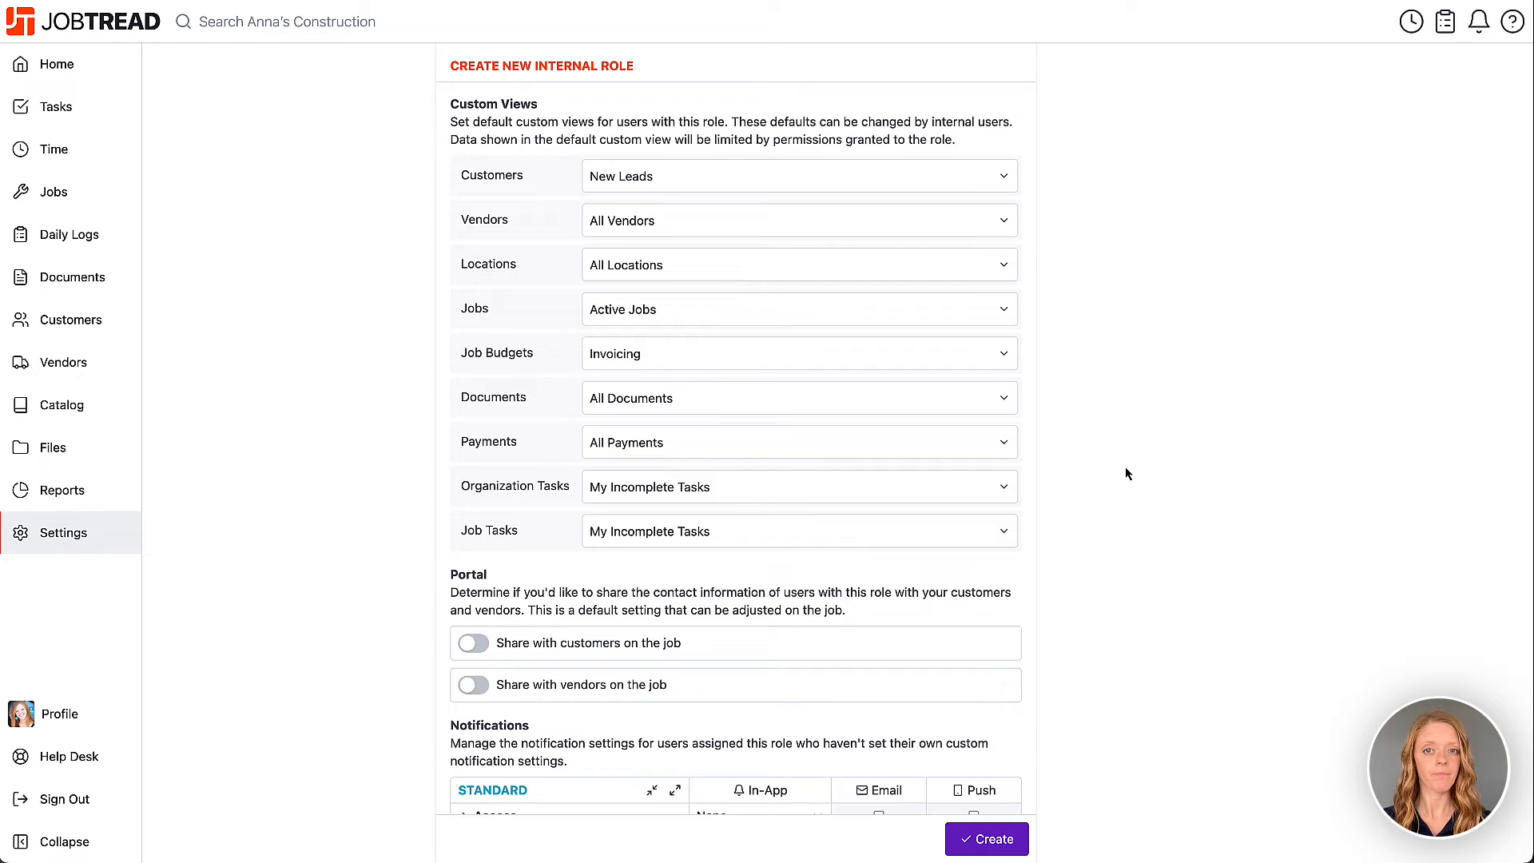
- Share the contact information of users with this role with vendors on the job
{"action": "scroll", "coordinate": [1126, 475], "scroll_direction": "down", "scroll_amount": 5}
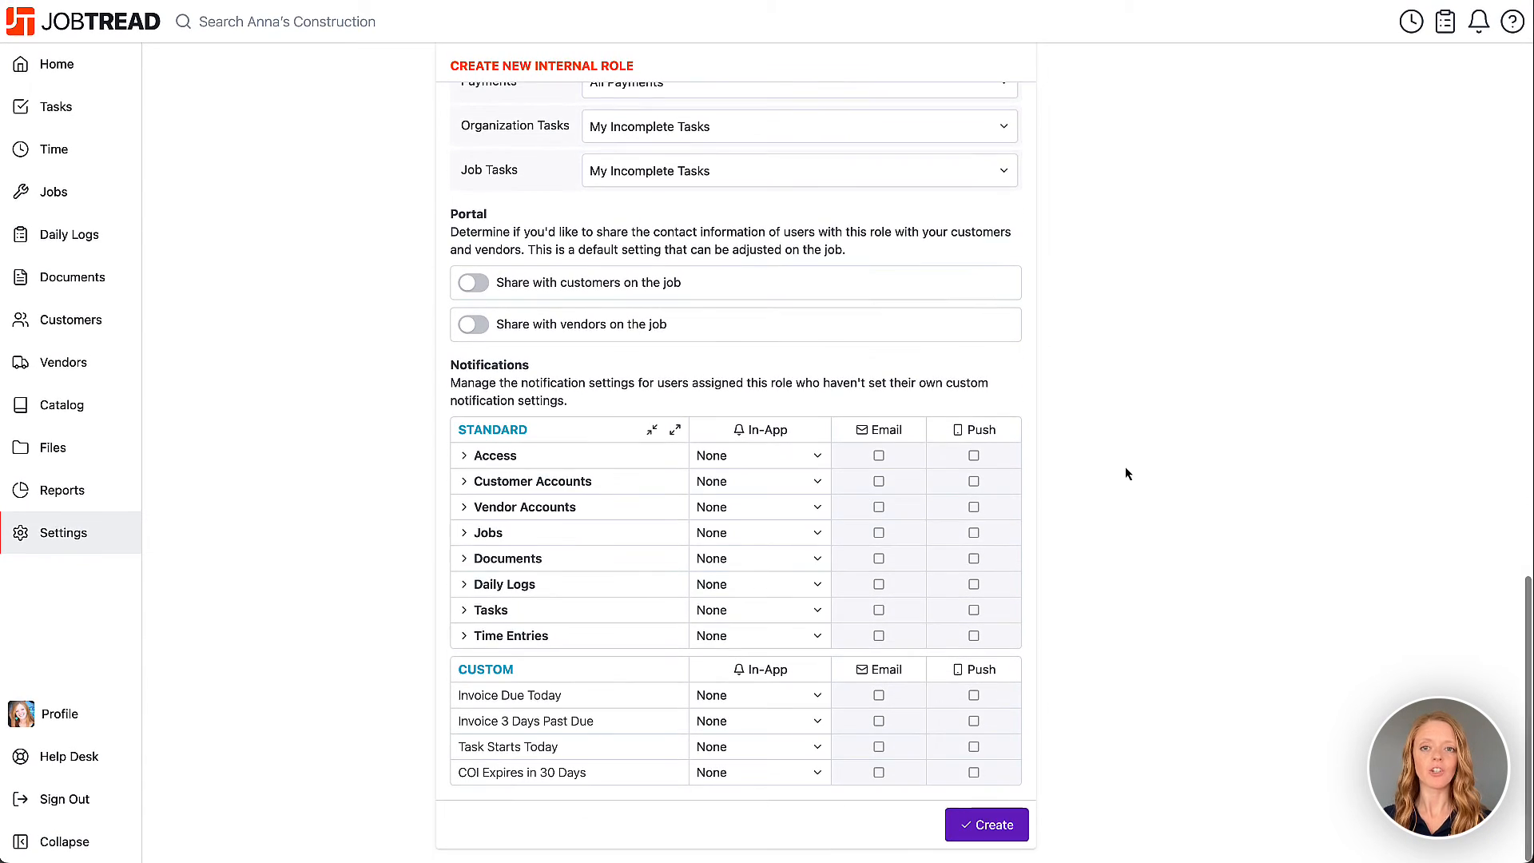
{"action": "left_click", "coordinate": [484, 325]}
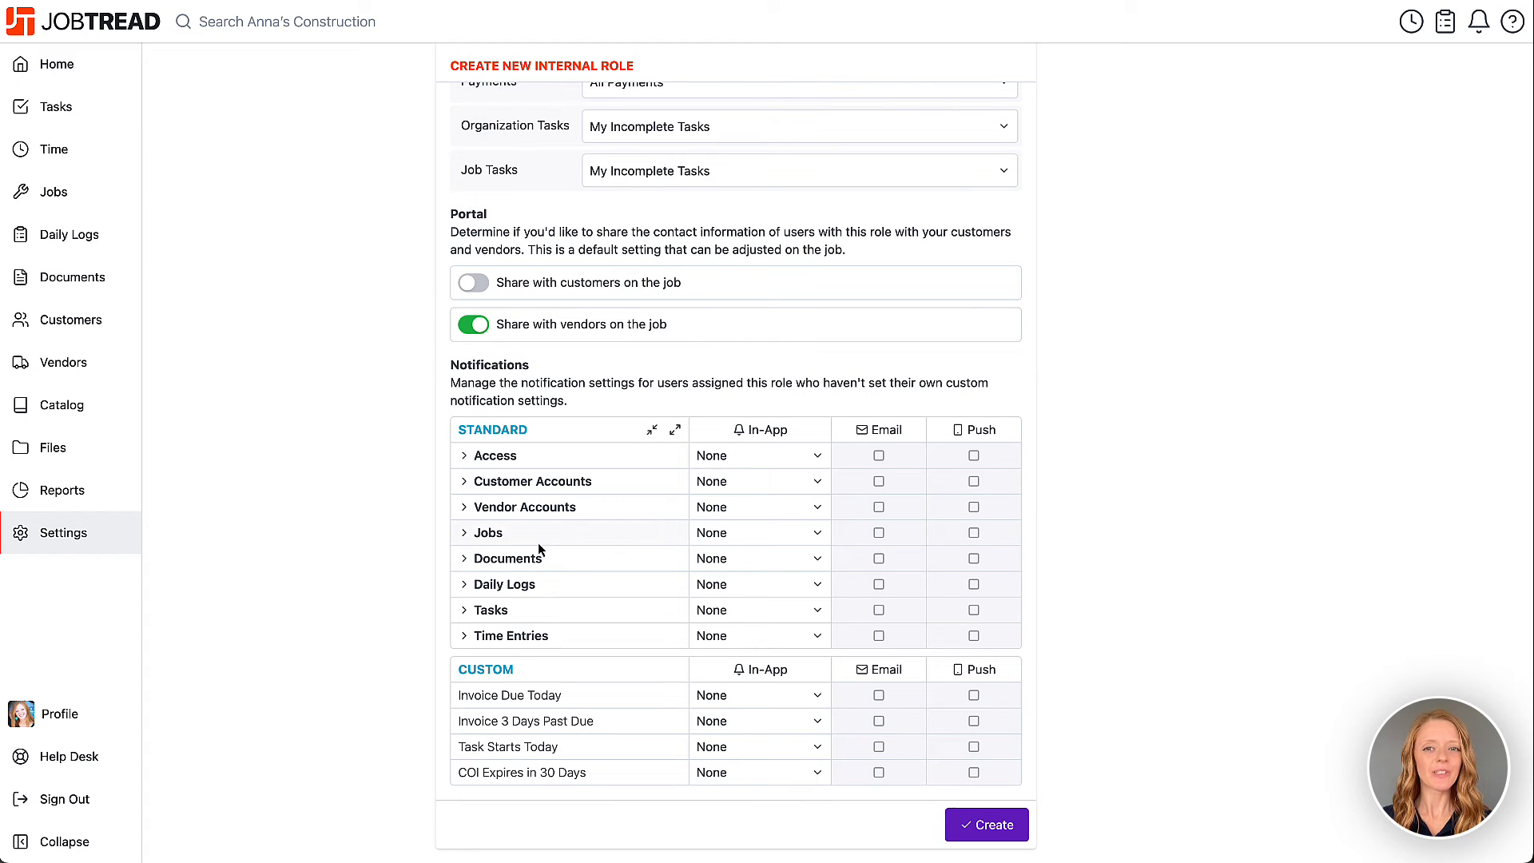
- Set the Paid notification for customer invoices to All in-app with email and push enabled, and create the Office Manager role
{"action": "left_click", "coordinate": [466, 559]}
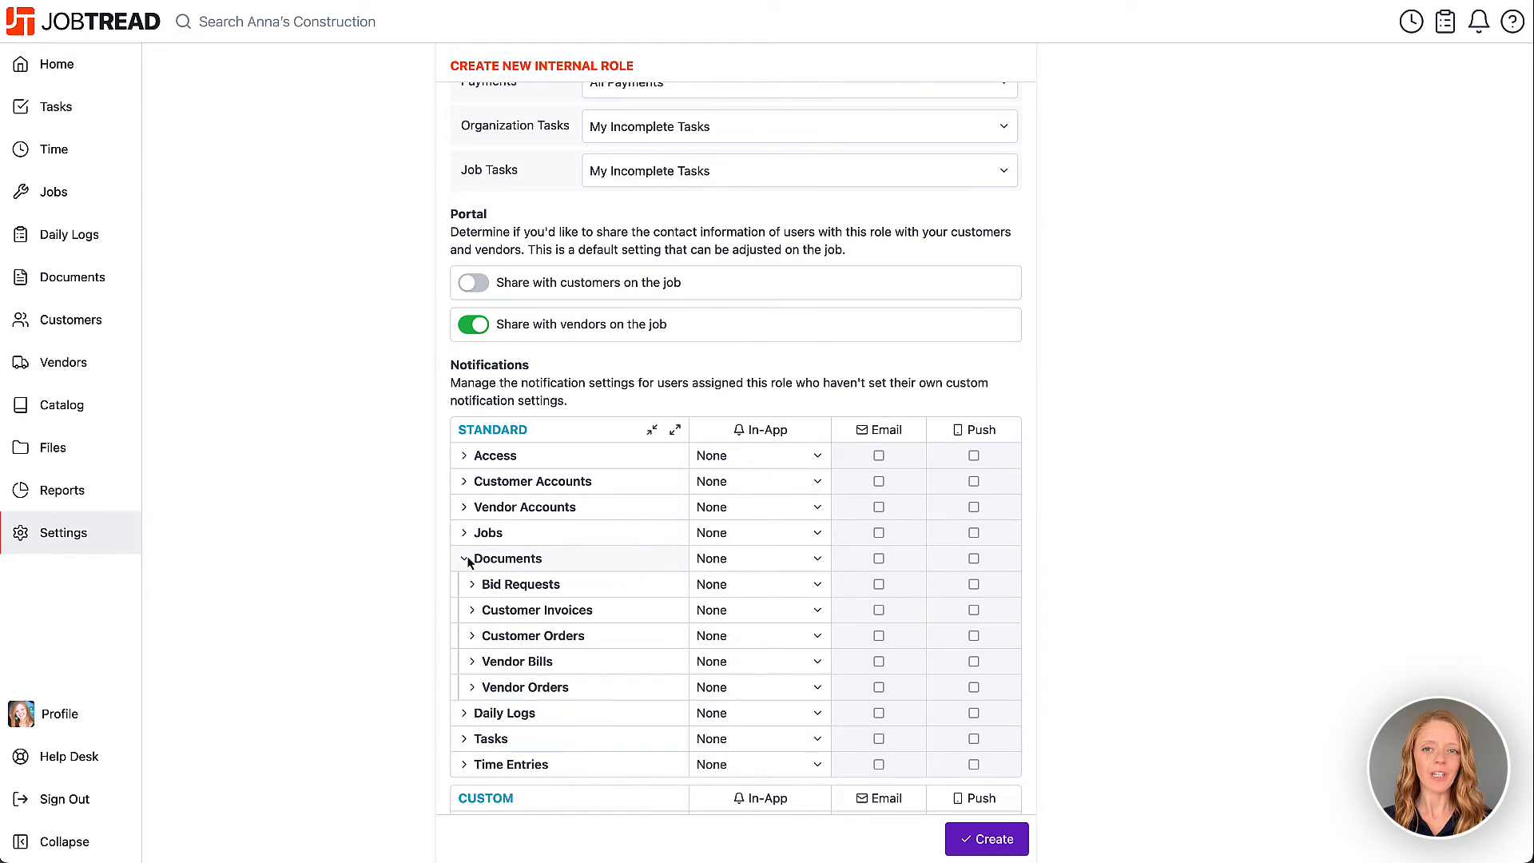
{"action": "left_click", "coordinate": [473, 610]}
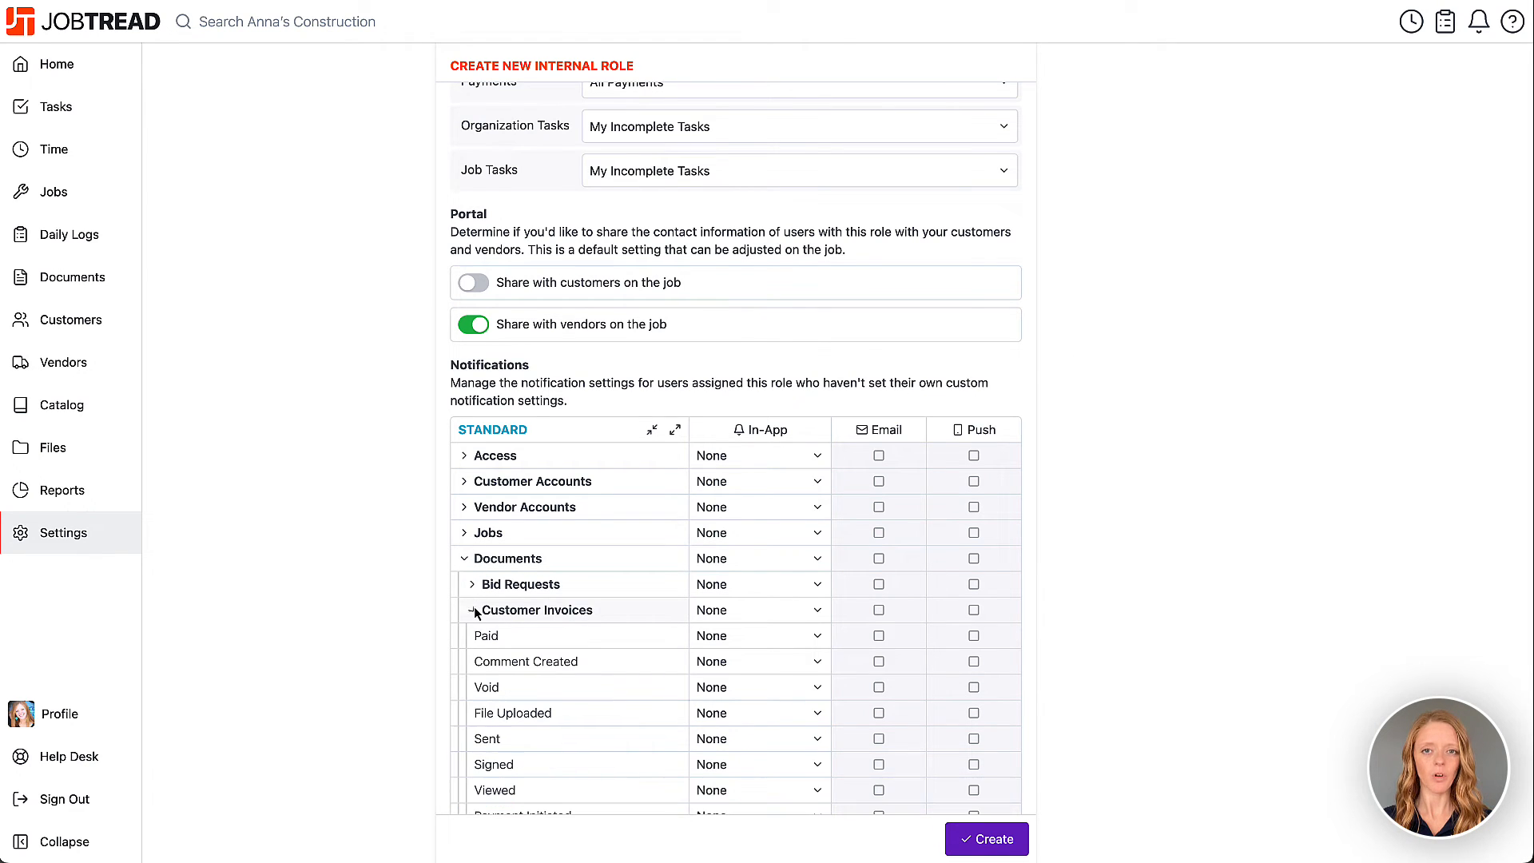
{"action": "left_click", "coordinate": [717, 637]}
{"action": "left_click", "coordinate": [749, 663]}
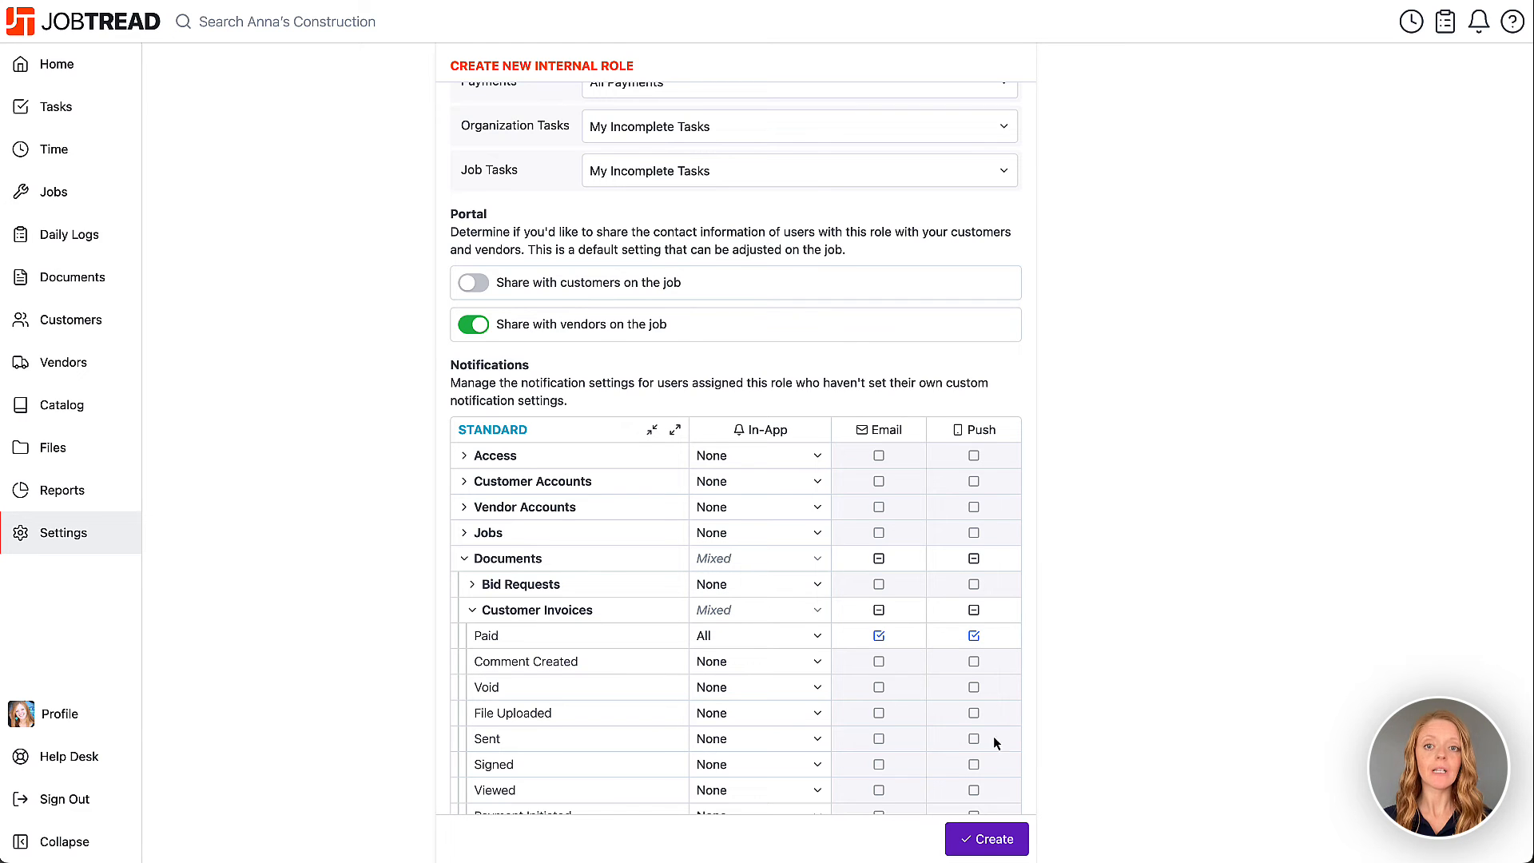
{"action": "left_click", "coordinate": [989, 841]}
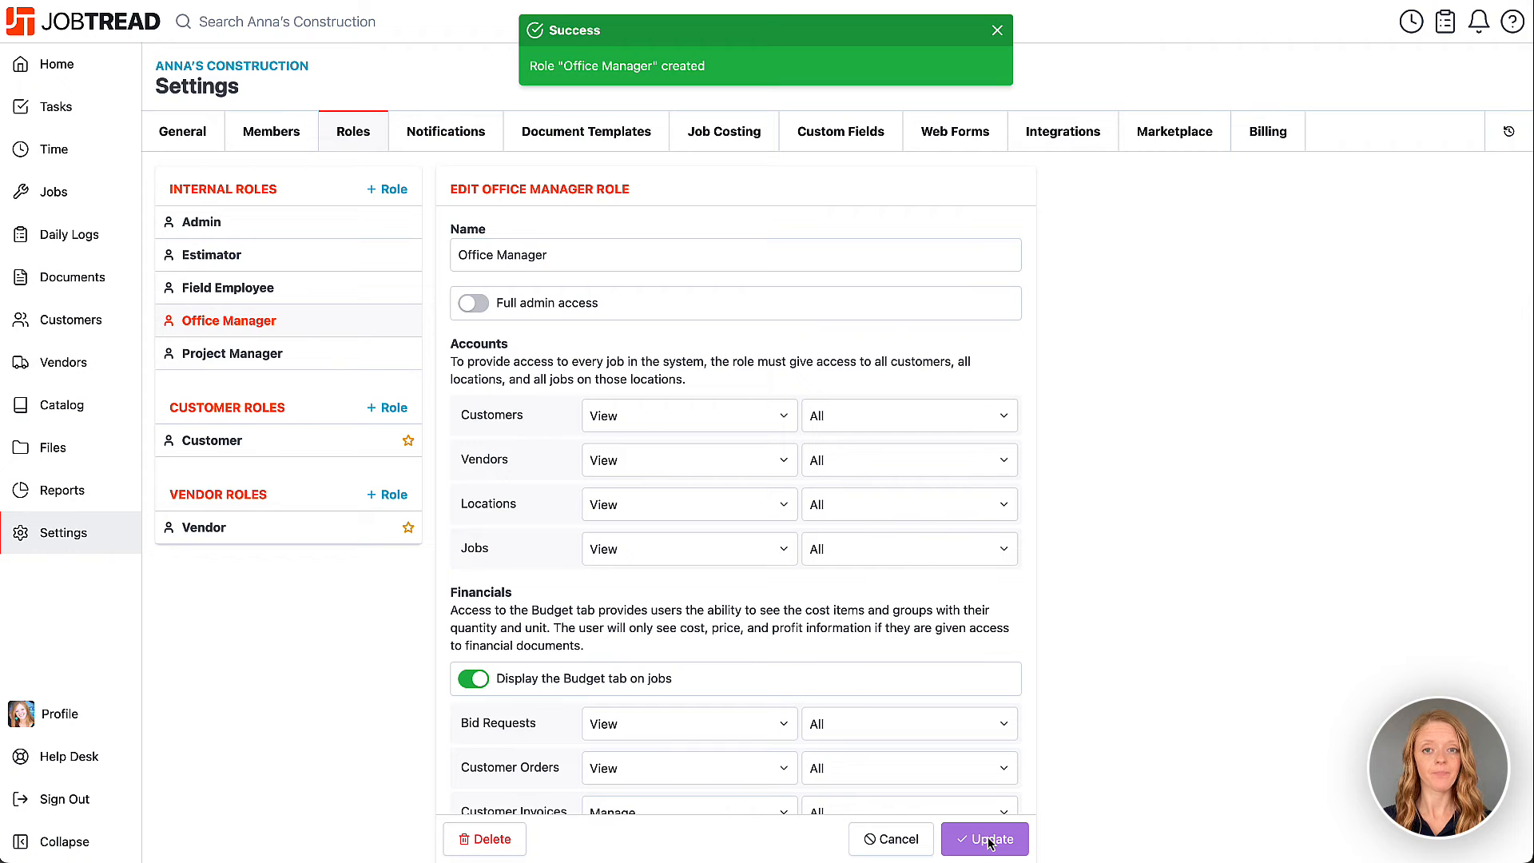
- Examine the Customer role's settings, including the option to use it as the default role for new customers
{"action": "left_click", "coordinate": [360, 443]}
{"action": "scroll", "coordinate": [465, 332], "scroll_direction": "down", "scroll_amount": 4}
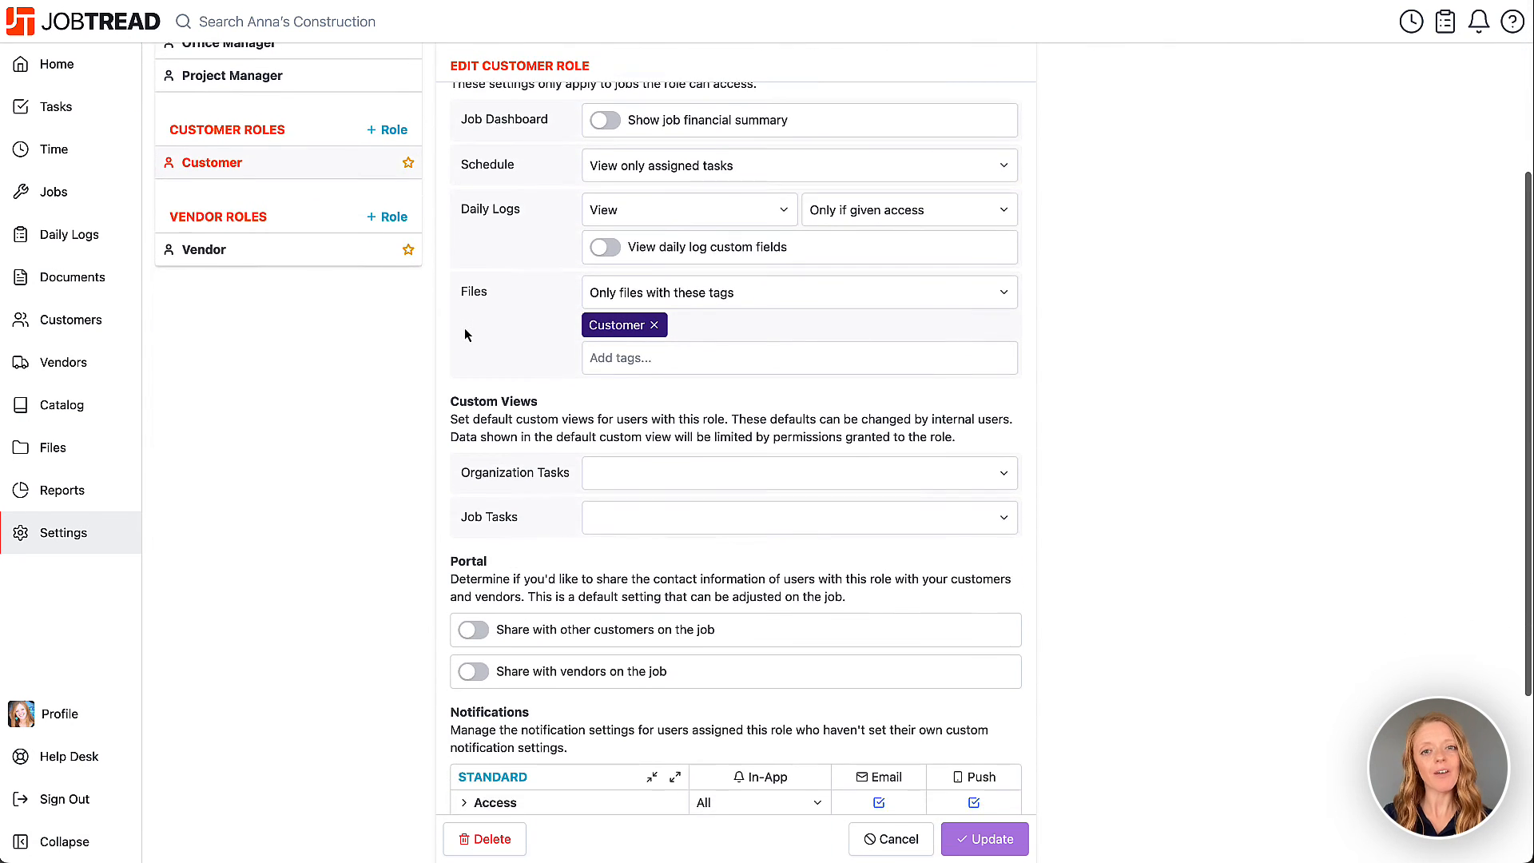
{"action": "scroll", "coordinate": [467, 334], "scroll_direction": "up", "scroll_amount": 4}
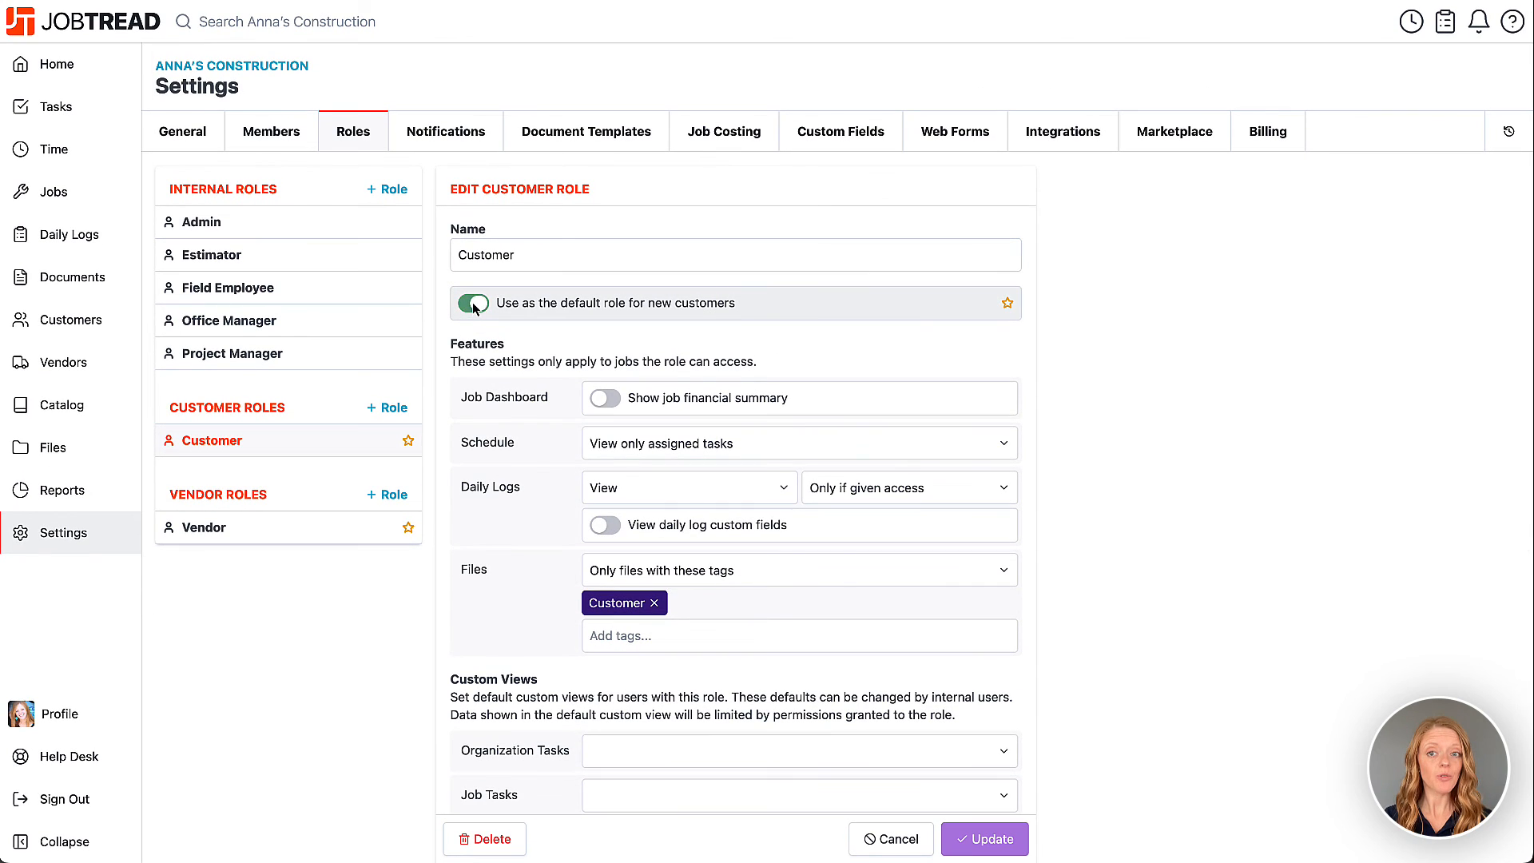
{"action": "left_click", "coordinate": [473, 304]}
{"action": "left_click", "coordinate": [473, 304]}
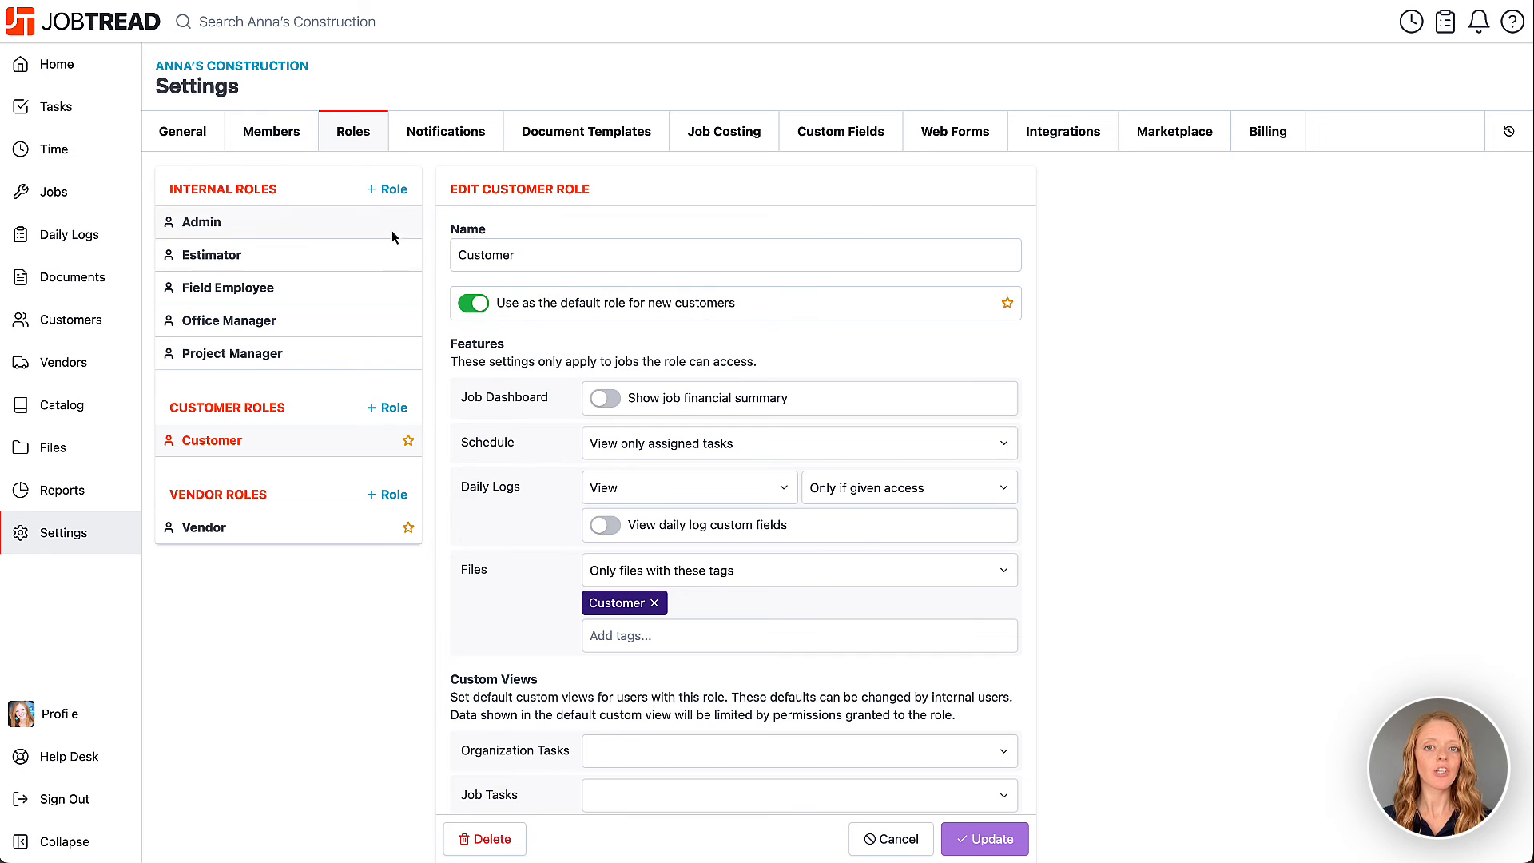
- Assign the Office Manager role to the internal member who has no role set
{"action": "left_click", "coordinate": [289, 144]}
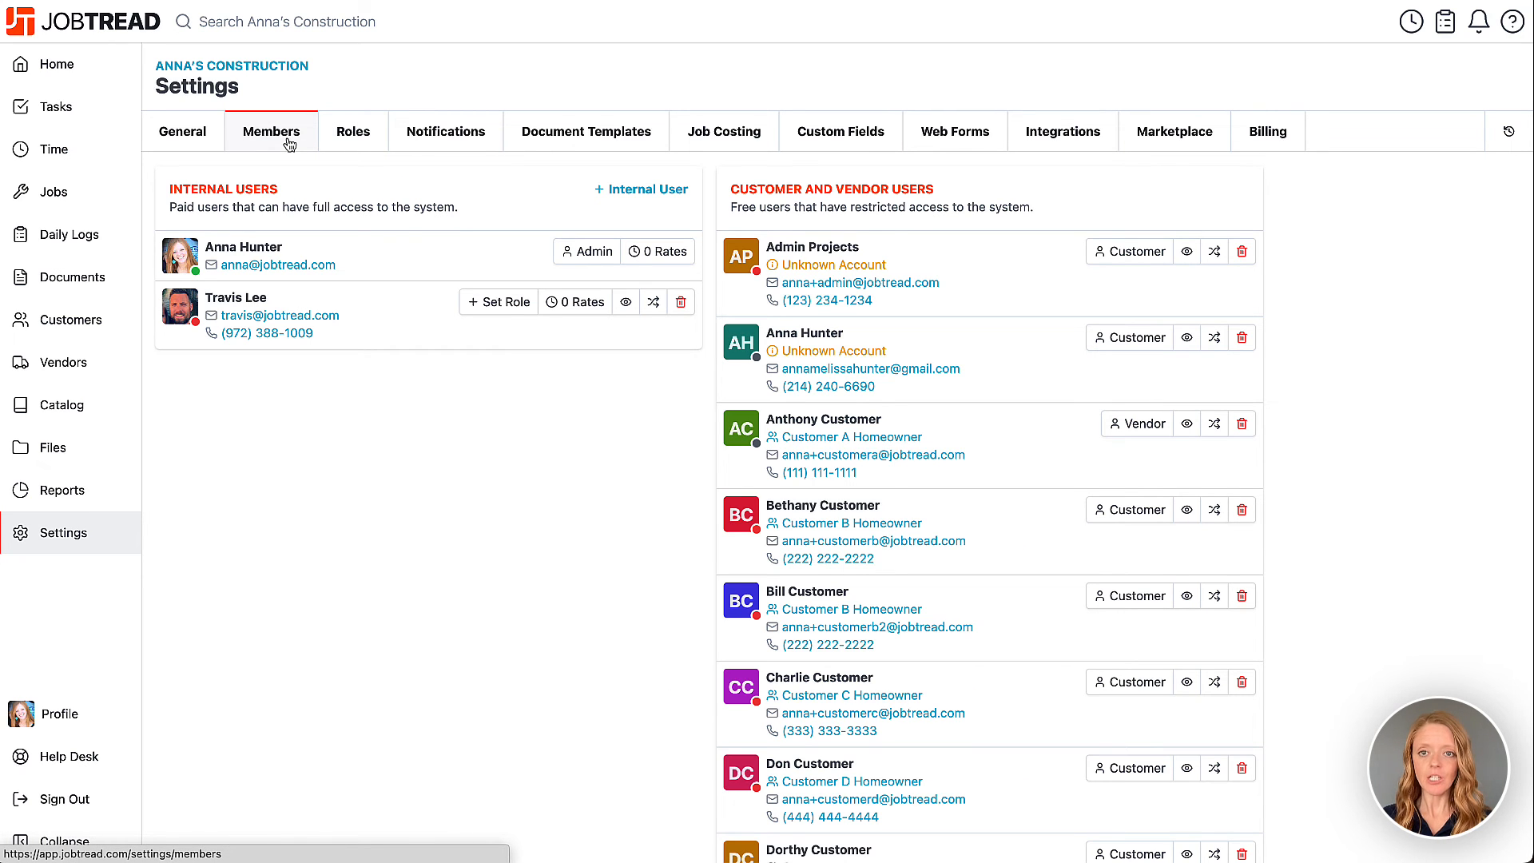
{"action": "left_click", "coordinate": [480, 310]}
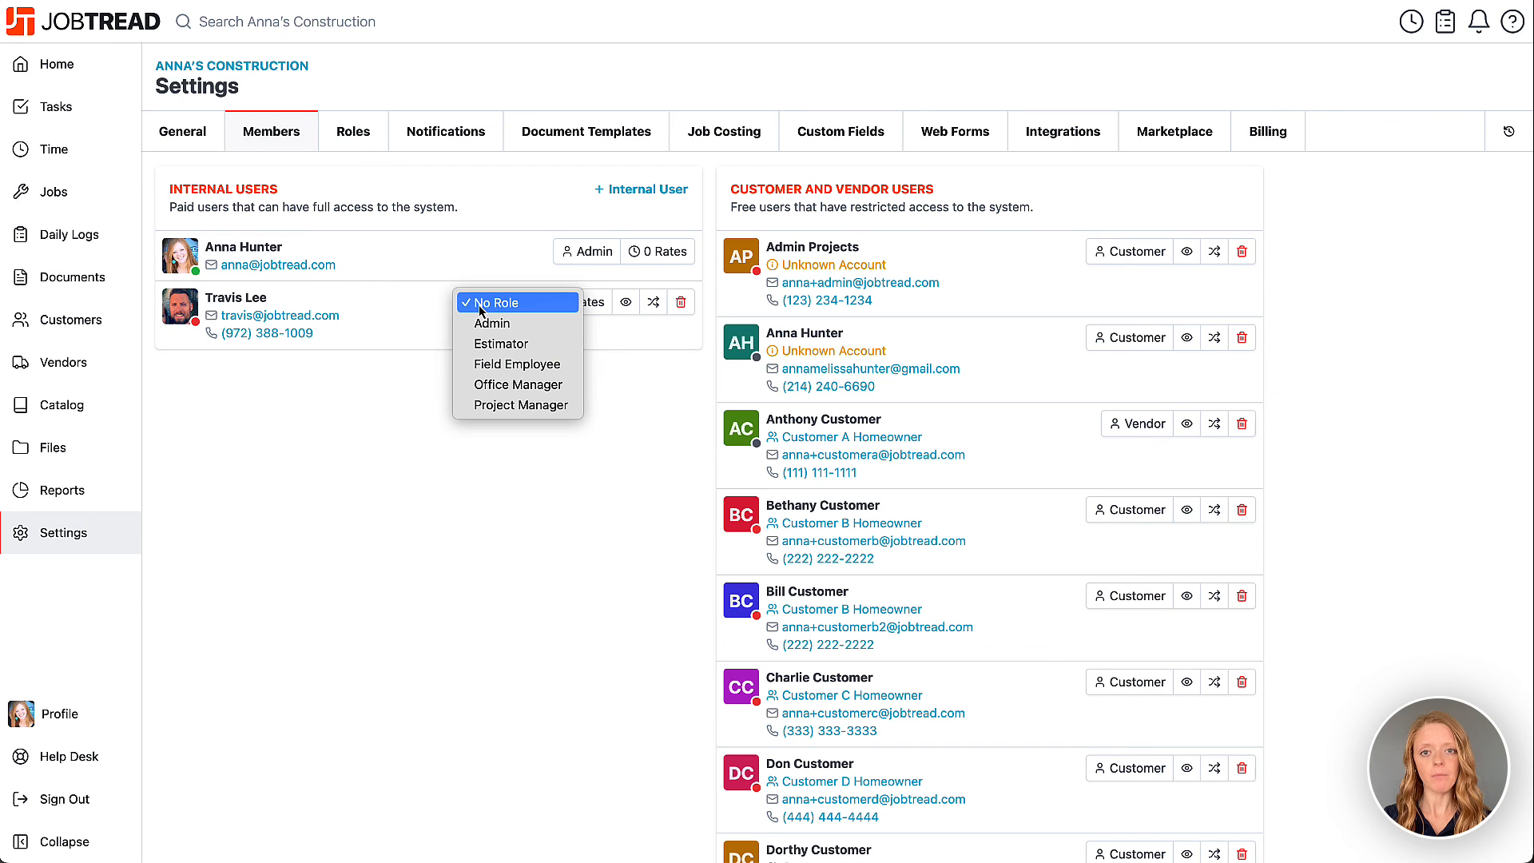
{"action": "left_click", "coordinate": [487, 387]}
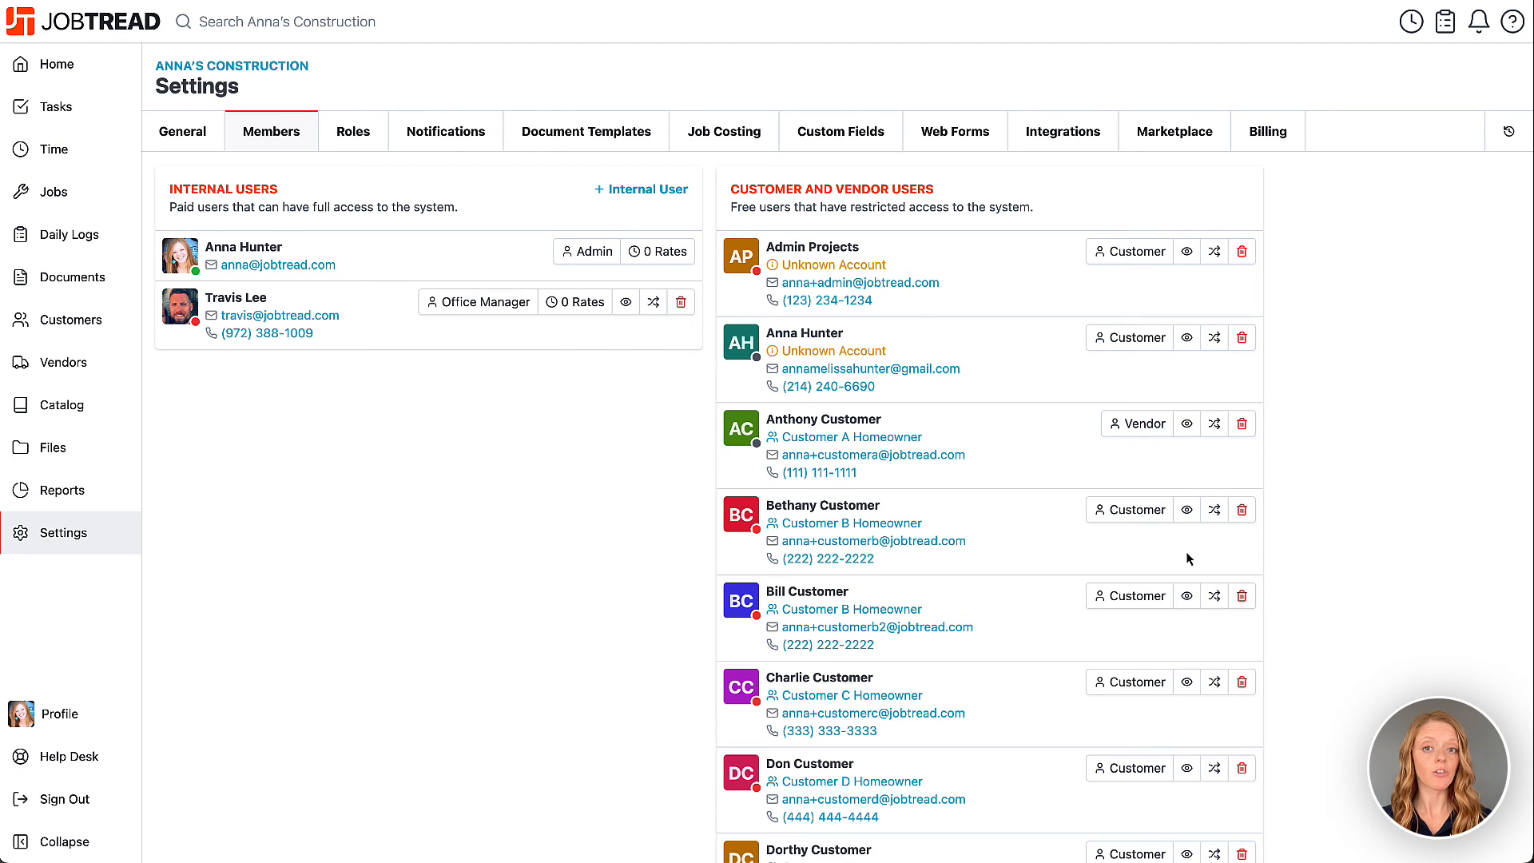
- Check the role choices for the first Customer B Homeowner user, and preview the portal as the Customer C Homeowner user
{"action": "left_click", "coordinate": [1153, 514]}
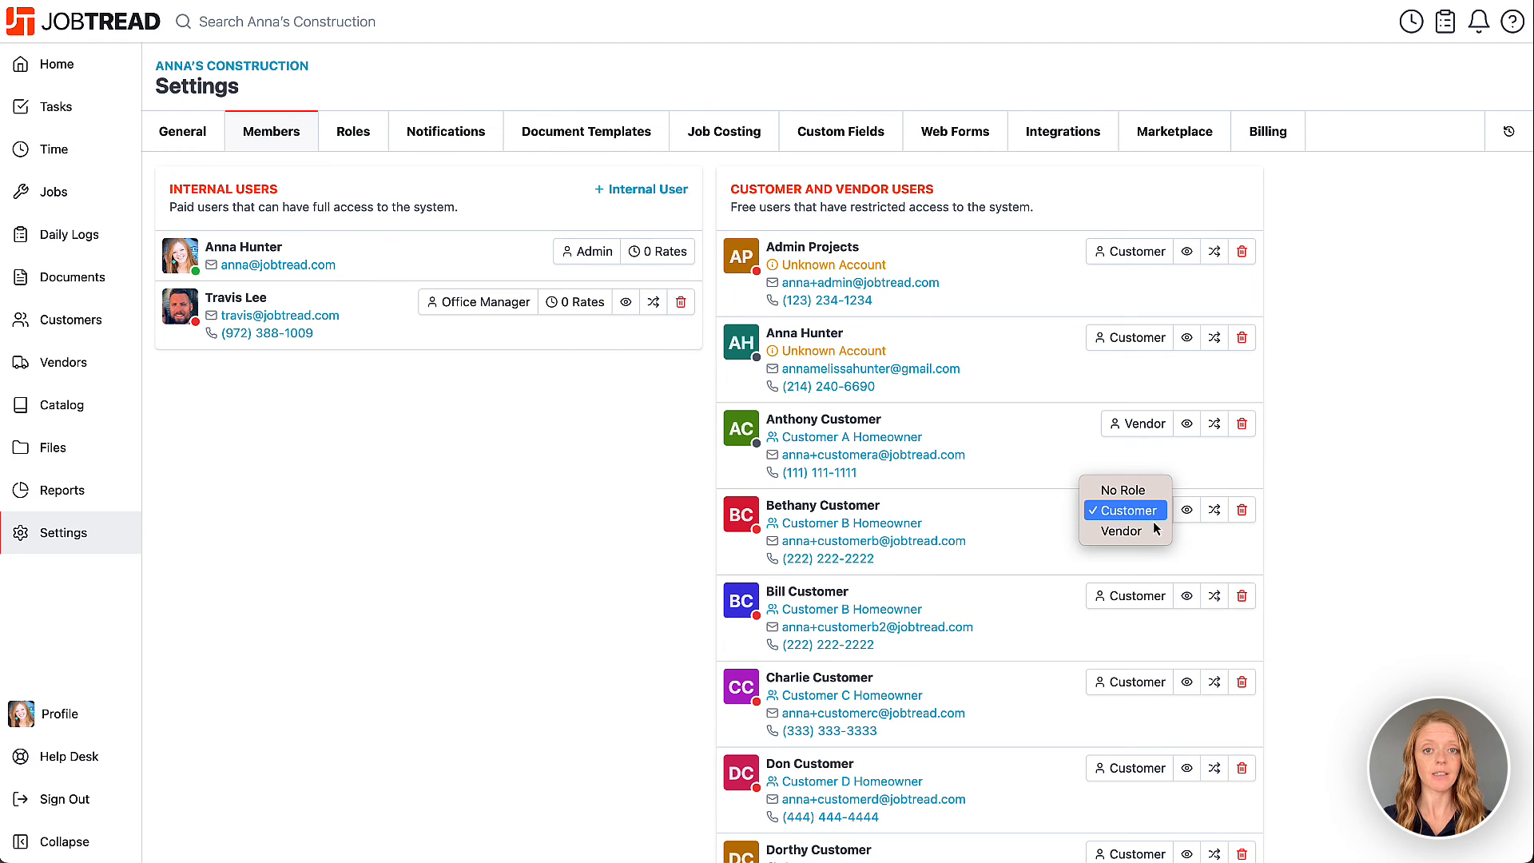
{"action": "left_click", "coordinate": [1148, 515]}
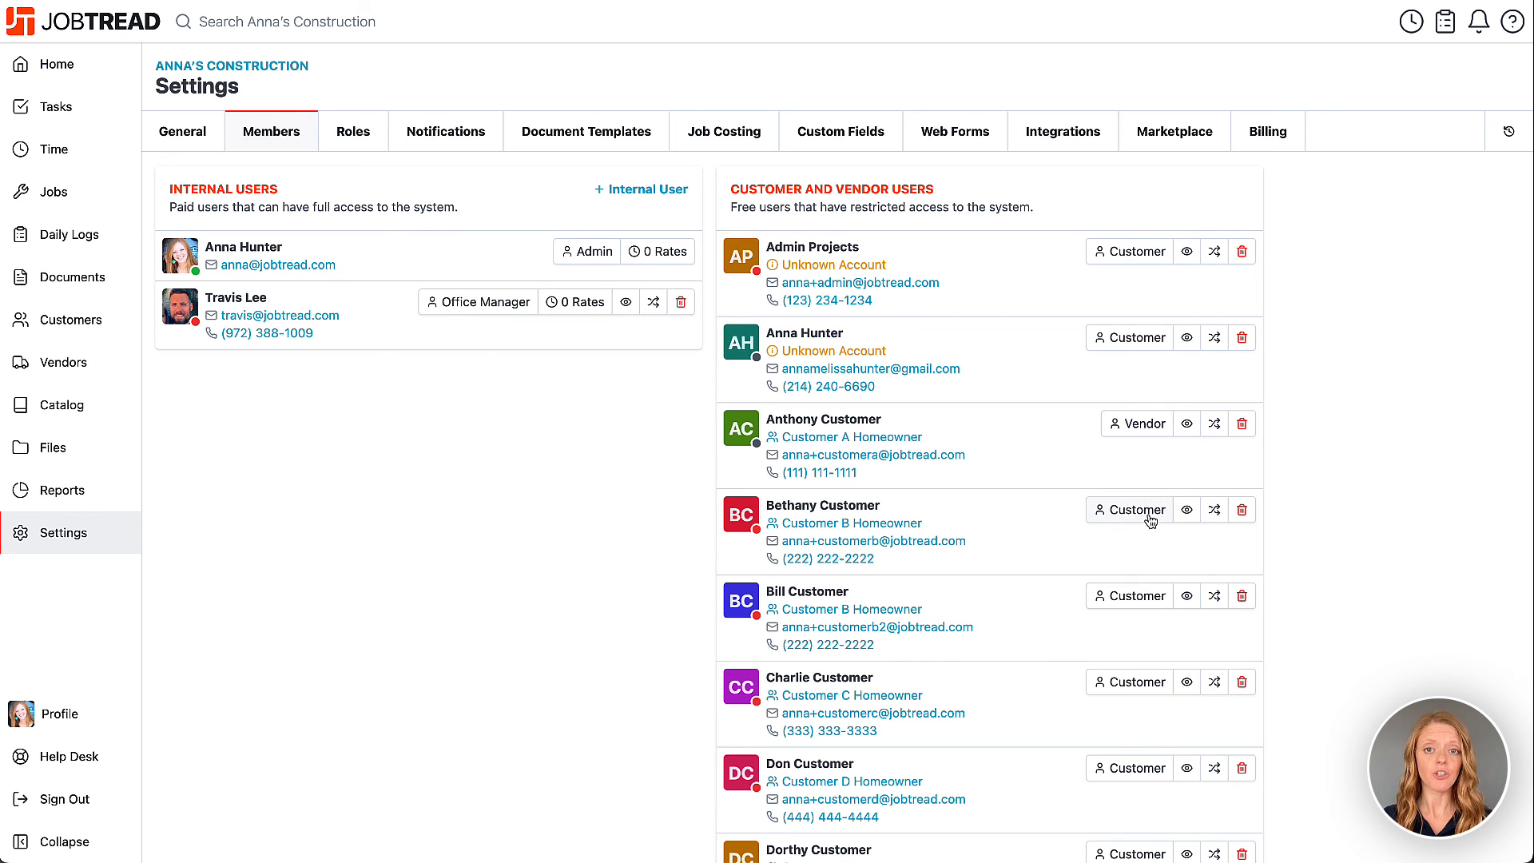
{"action": "left_click", "coordinate": [1187, 684]}
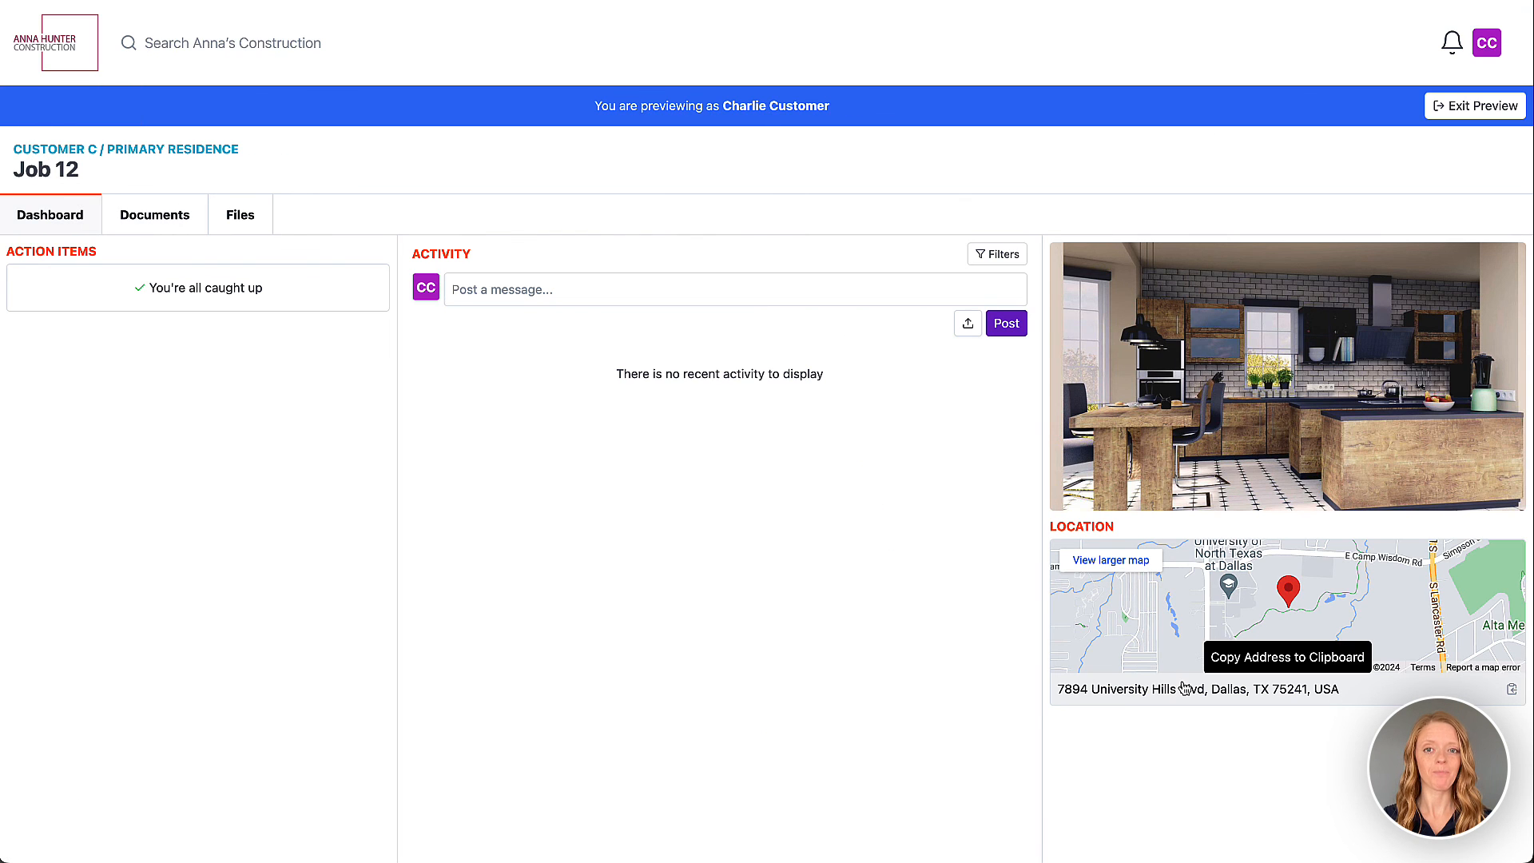